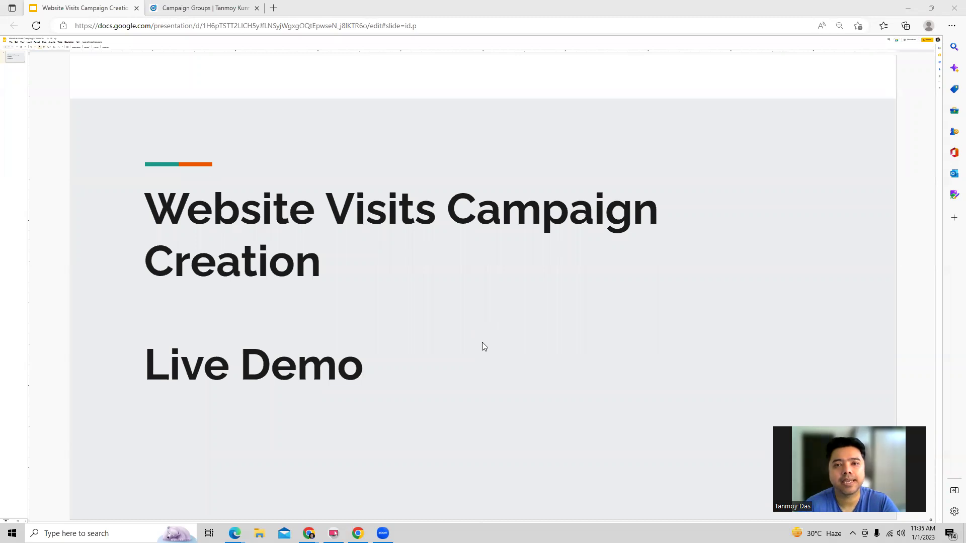
- Switch from the Google Slides presentation to the LinkedIn Campaign Manager campaign groups tab
{"action": "left_click", "coordinate": [172, 7]}
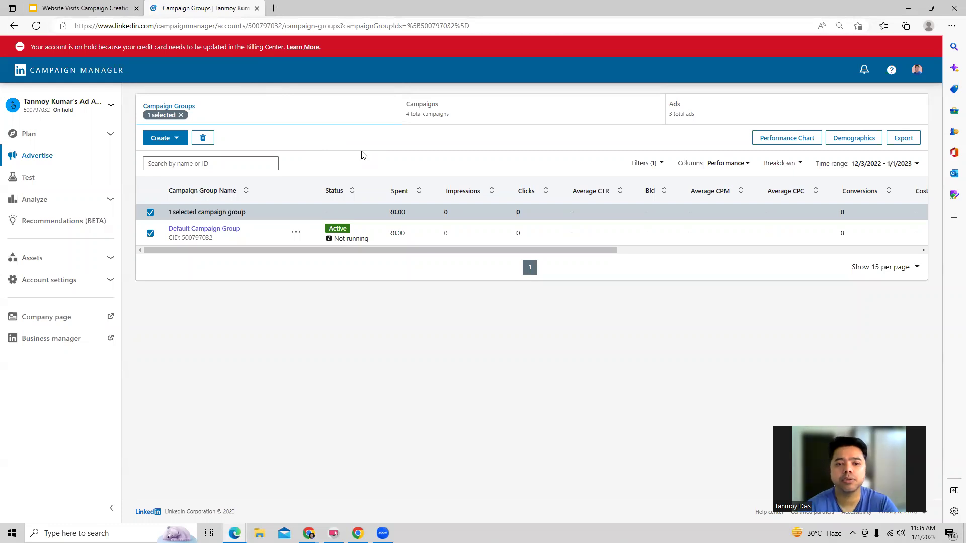
- Start a new campaign inside the Default Campaign Group using Create > Campaign
{"action": "left_click", "coordinate": [233, 233]}
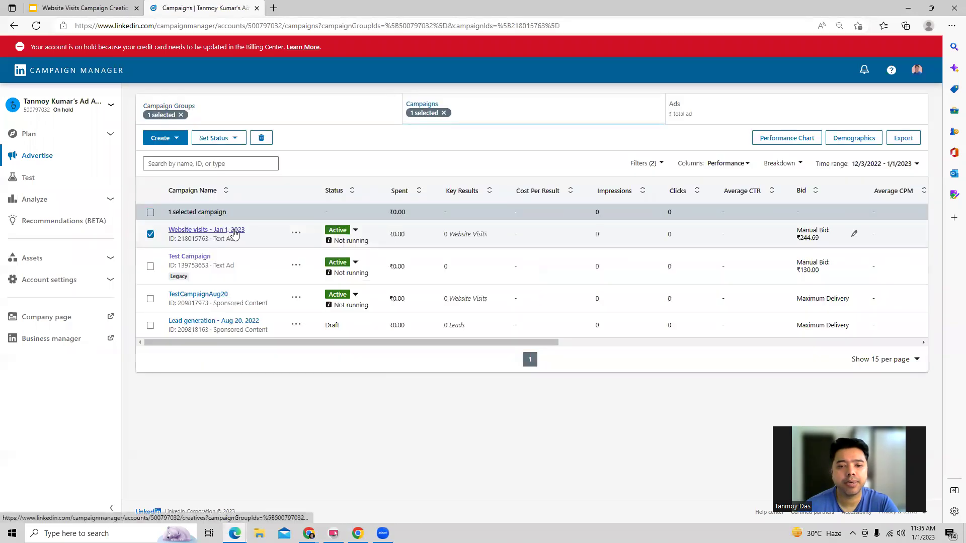
{"action": "left_click", "coordinate": [173, 138]}
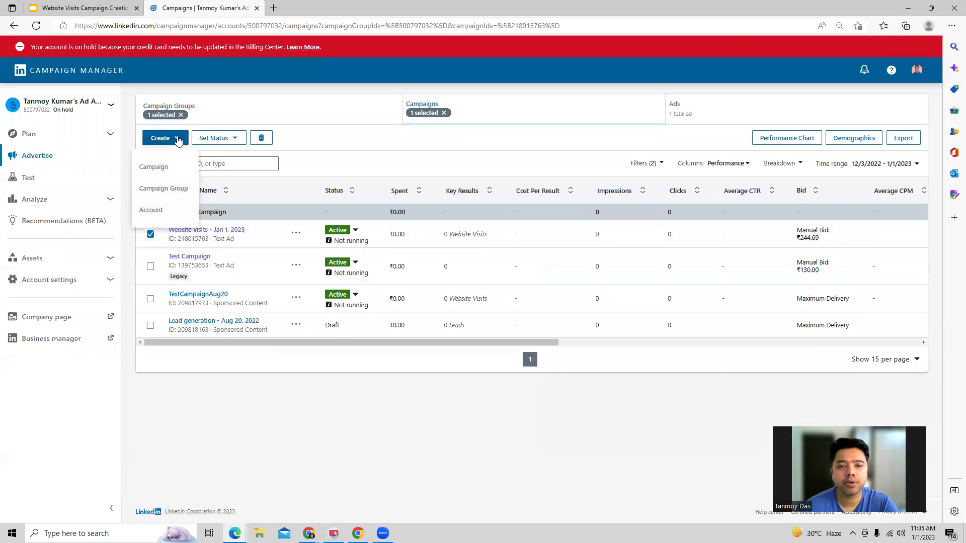
{"action": "left_click", "coordinate": [169, 171]}
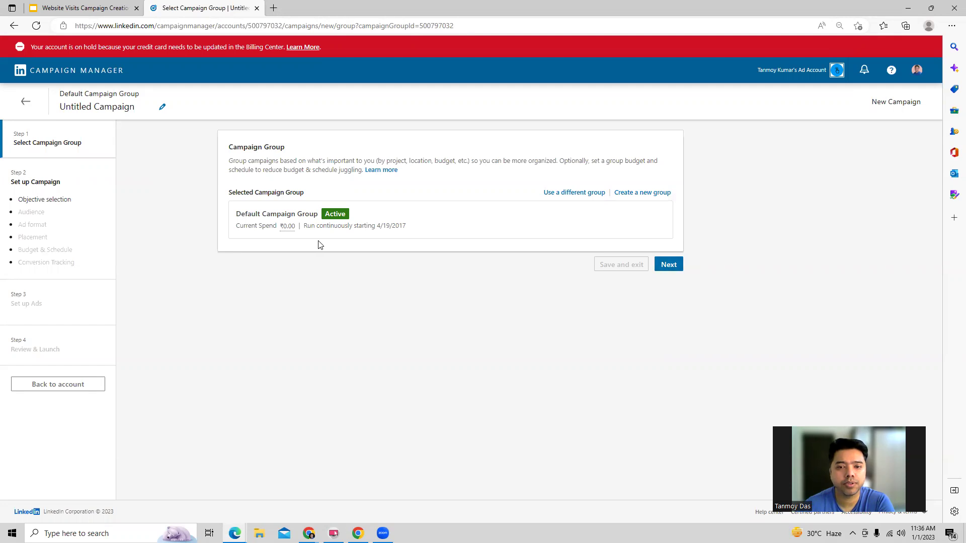
- Keep the Default Campaign Group and choose Website visits as the campaign objective
{"action": "left_click", "coordinate": [659, 264]}
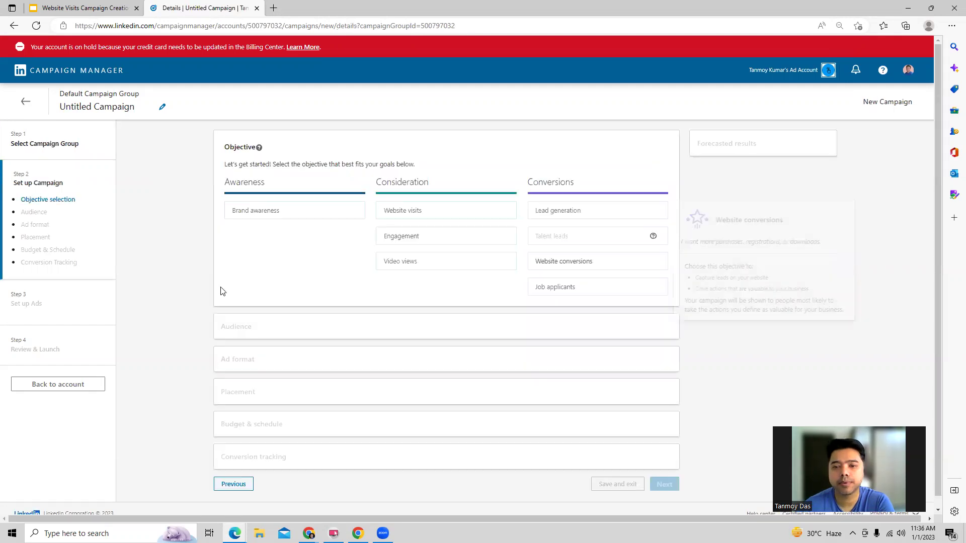
{"action": "left_click", "coordinate": [408, 217]}
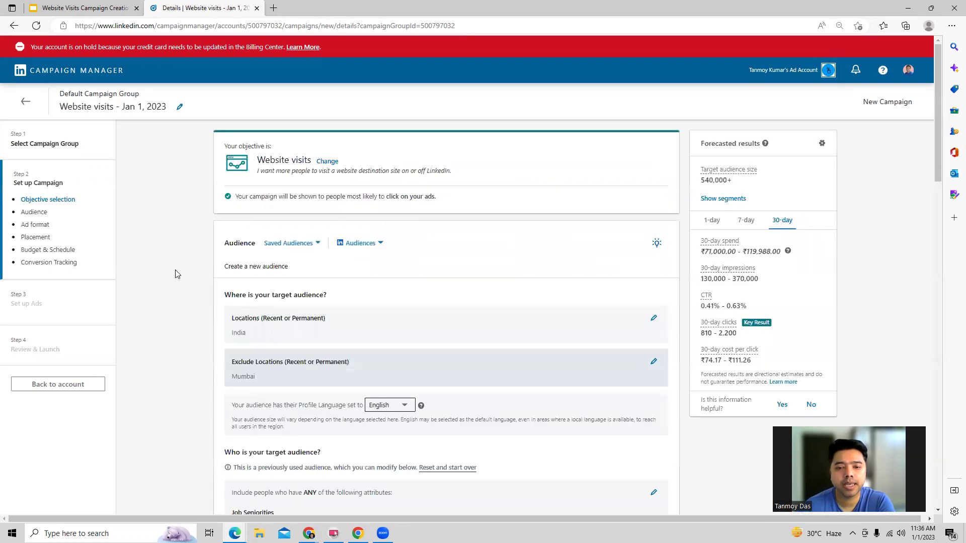
{"action": "scroll", "coordinate": [179, 272], "scroll_direction": "down", "scroll_amount": 2}
{"action": "scroll", "coordinate": [180, 271], "scroll_direction": "up", "scroll_amount": 1}
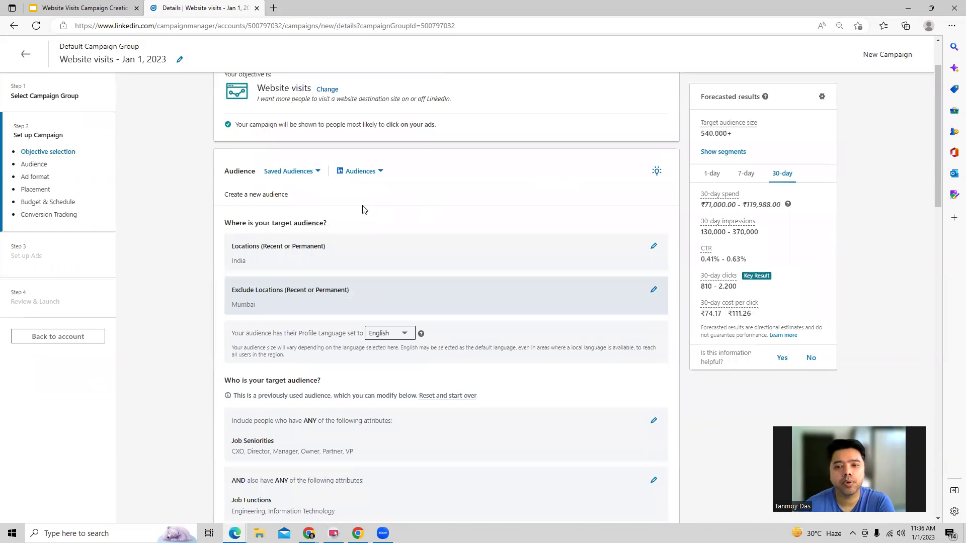
- Apply the IT Decision Makers audience template, replacing the existing targeting
{"action": "left_click", "coordinate": [380, 173]}
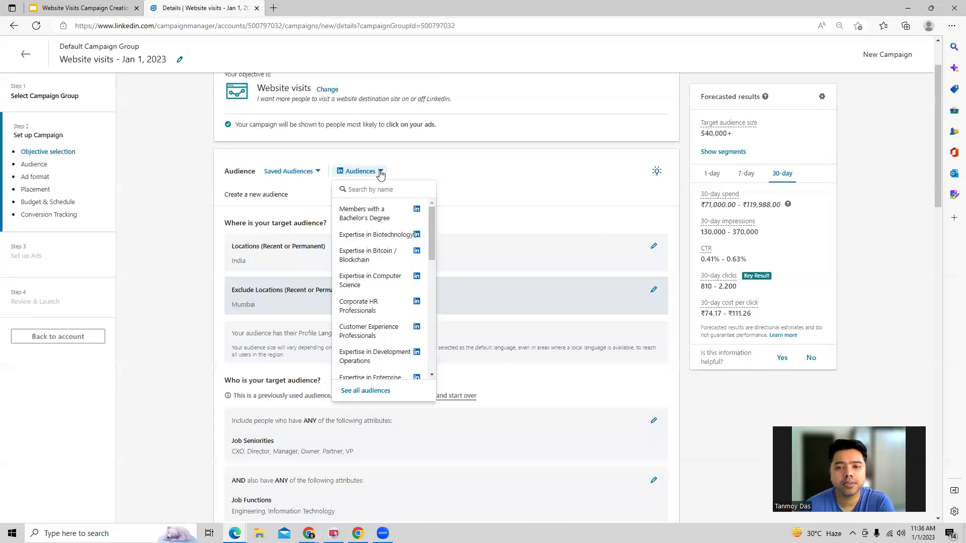
{"action": "left_click", "coordinate": [366, 391]}
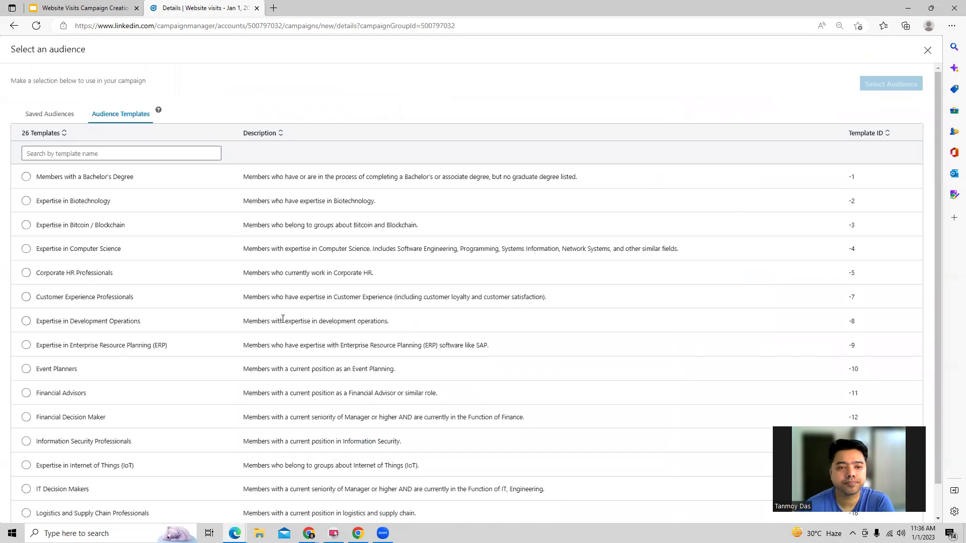
{"action": "scroll", "coordinate": [275, 266], "scroll_direction": "down", "scroll_amount": 1}
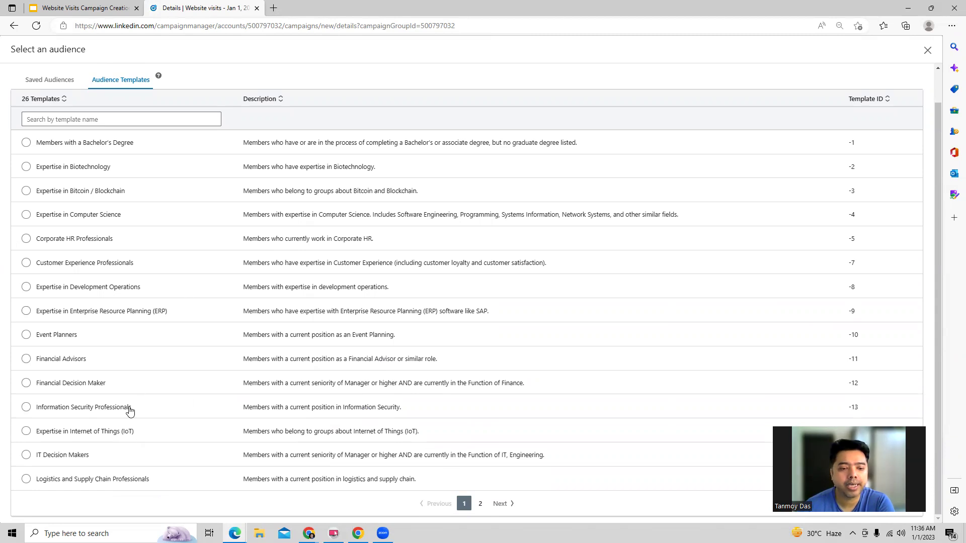
{"action": "left_click", "coordinate": [48, 412]}
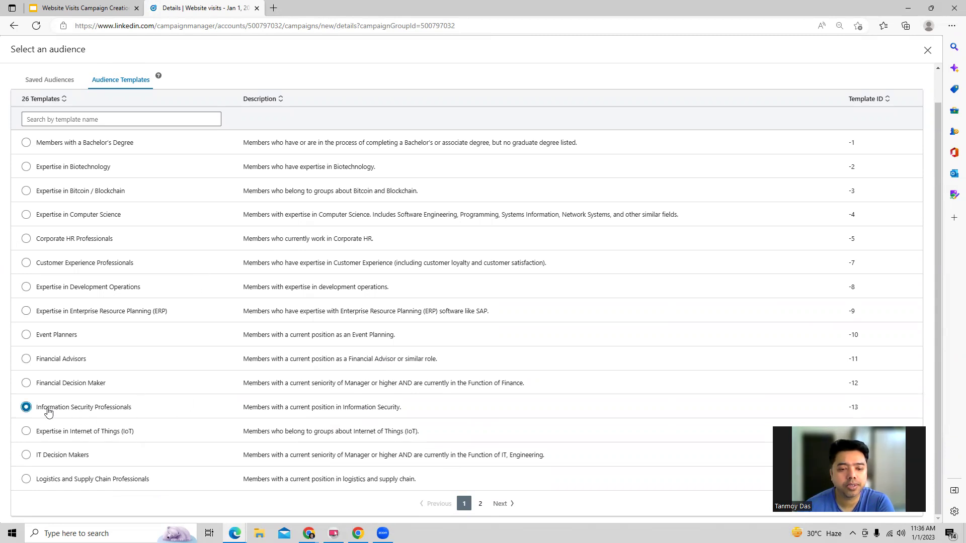
{"action": "left_click", "coordinate": [60, 459]}
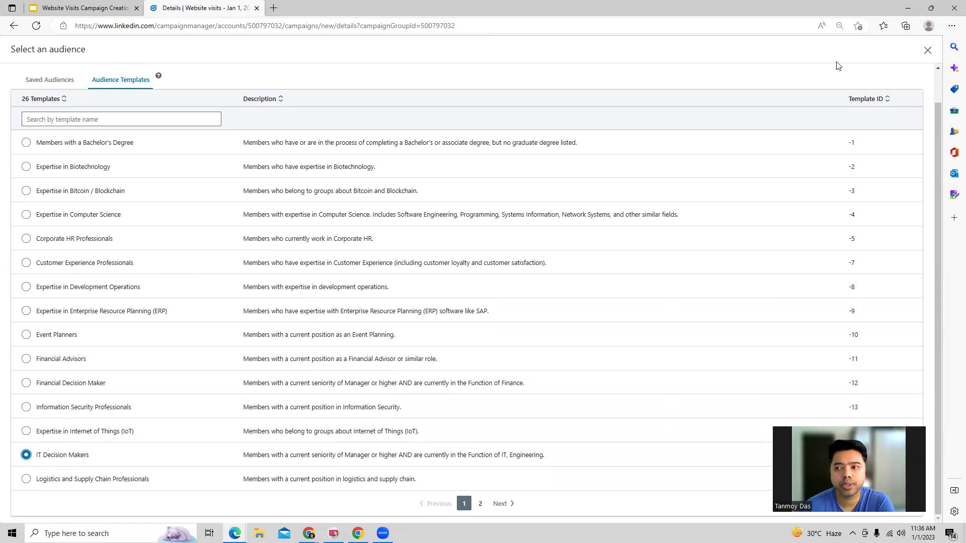
{"action": "scroll", "coordinate": [742, 174], "scroll_direction": "up", "scroll_amount": 1}
{"action": "left_click", "coordinate": [884, 94]}
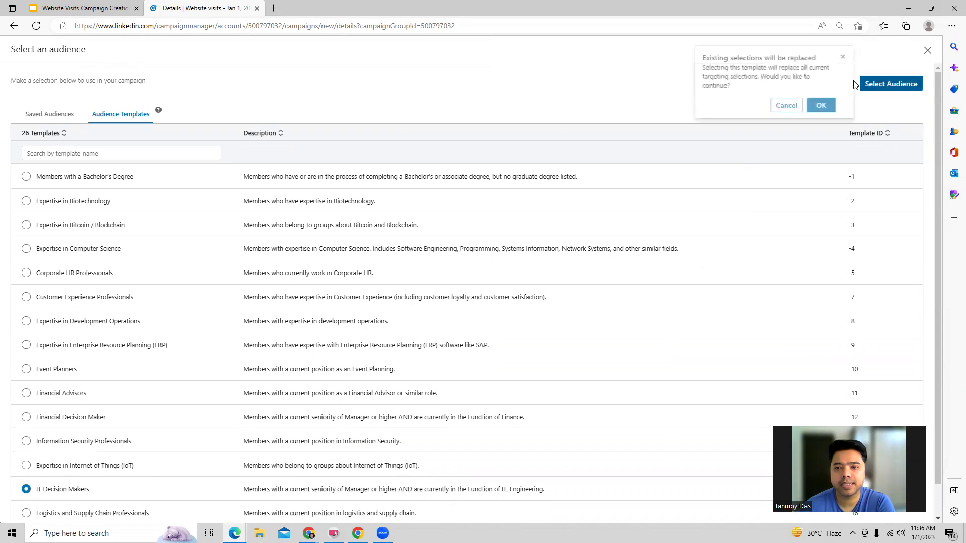
{"action": "left_click", "coordinate": [819, 104]}
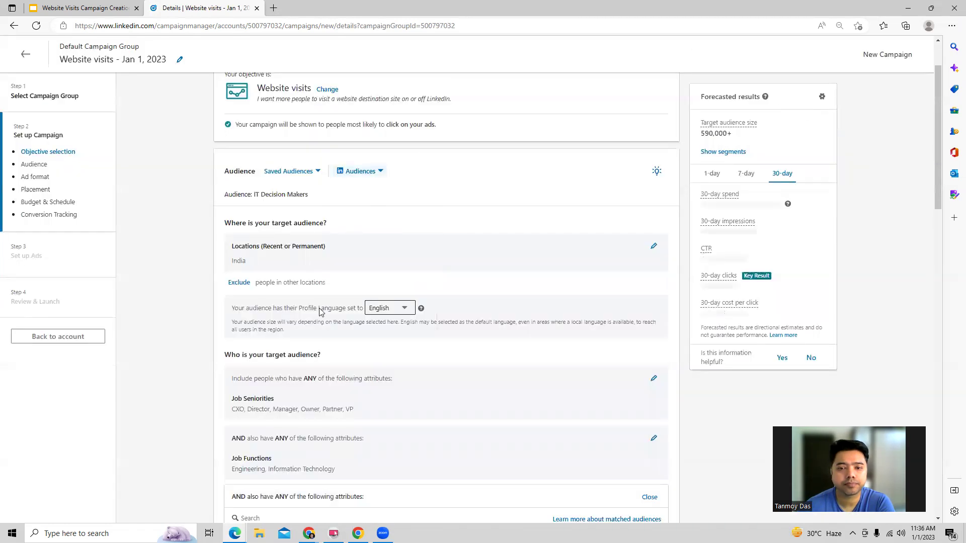
{"action": "left_click", "coordinate": [319, 173]}
{"action": "left_click", "coordinate": [390, 193]}
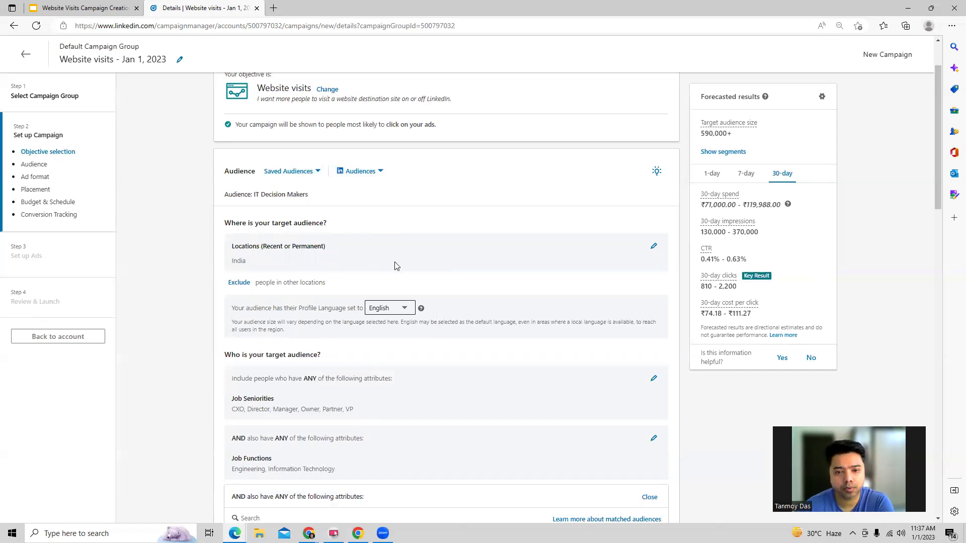
{"action": "scroll", "coordinate": [395, 222], "scroll_direction": "up", "scroll_amount": 2}
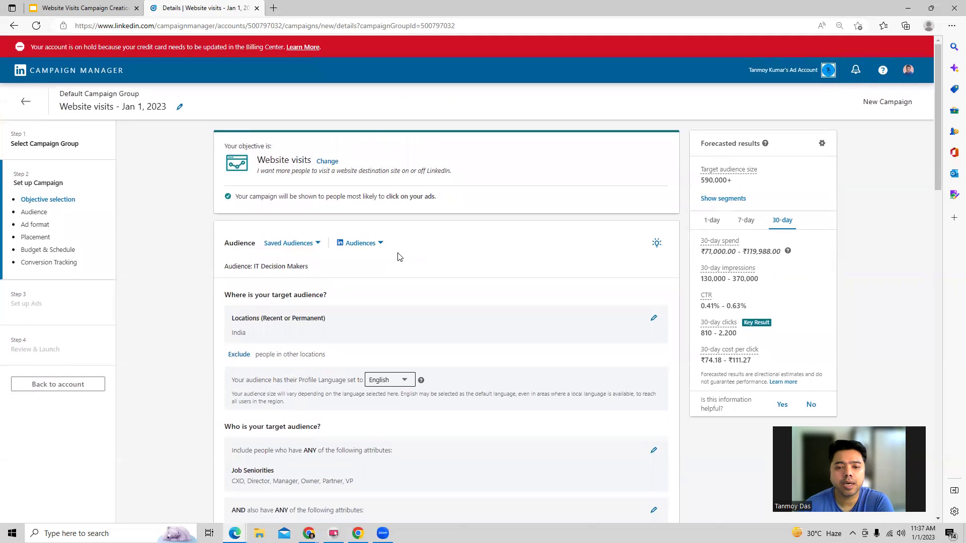
{"action": "scroll", "coordinate": [395, 249], "scroll_direction": "down", "scroll_amount": 4}
{"action": "scroll", "coordinate": [388, 241], "scroll_direction": "up", "scroll_amount": 1}
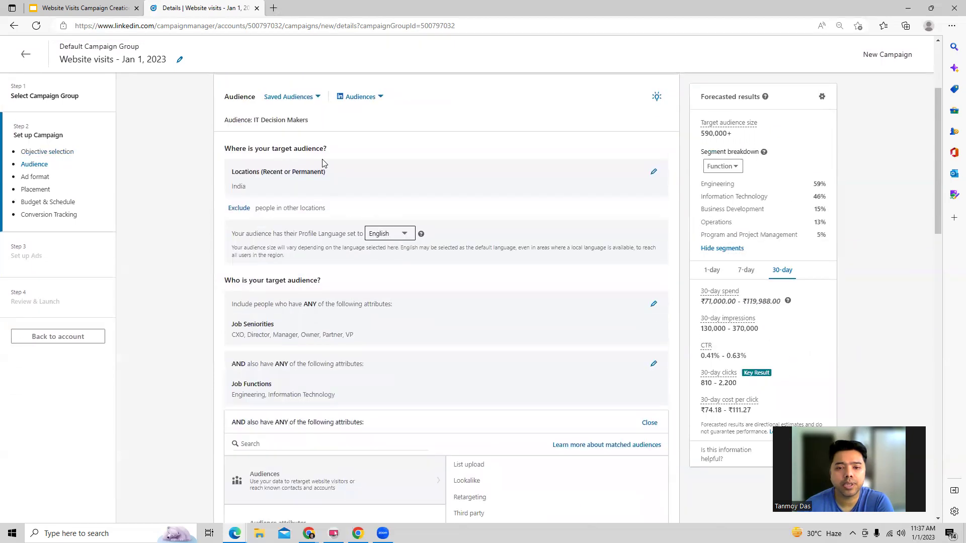
- Add Telangana, India to the target locations
{"action": "left_click", "coordinate": [653, 172]}
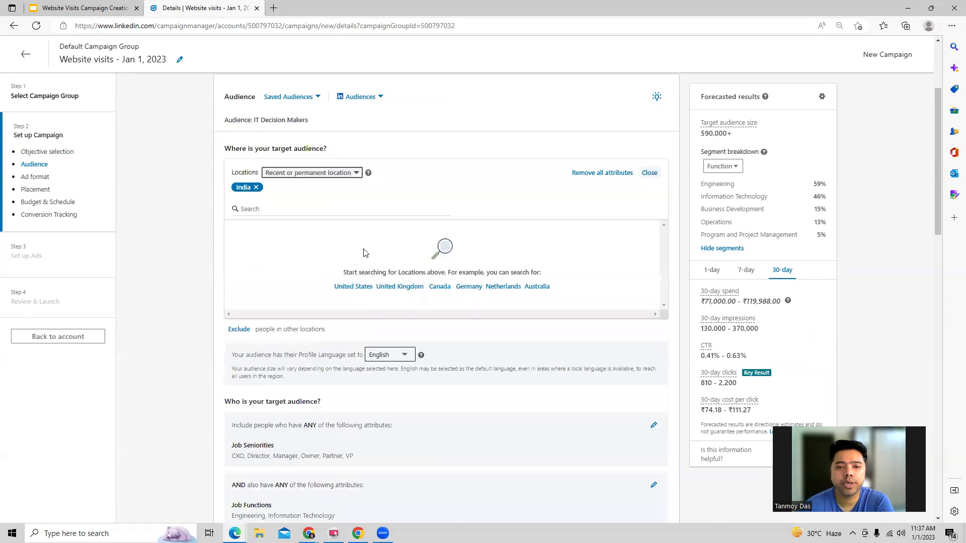
{"action": "left_click", "coordinate": [273, 211]}
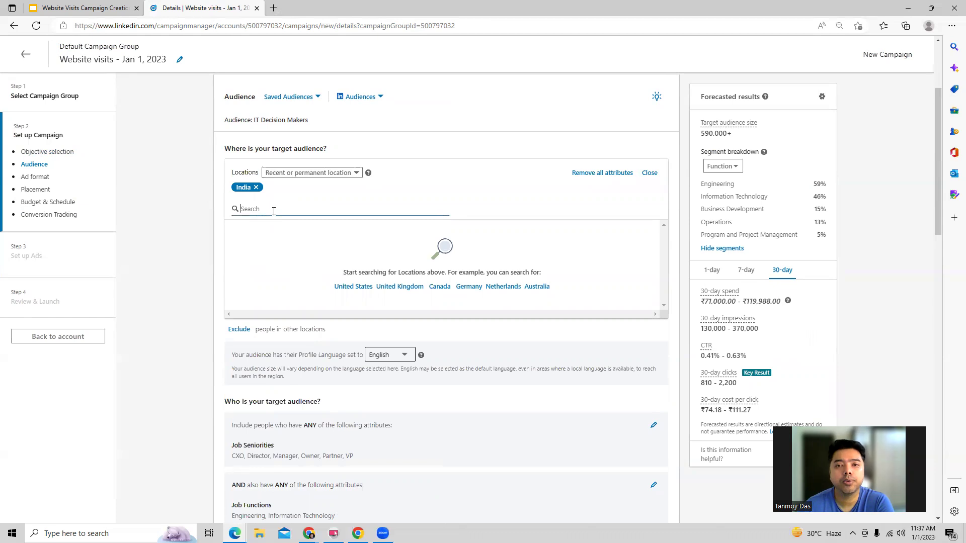
{"action": "type", "text": "telan"}
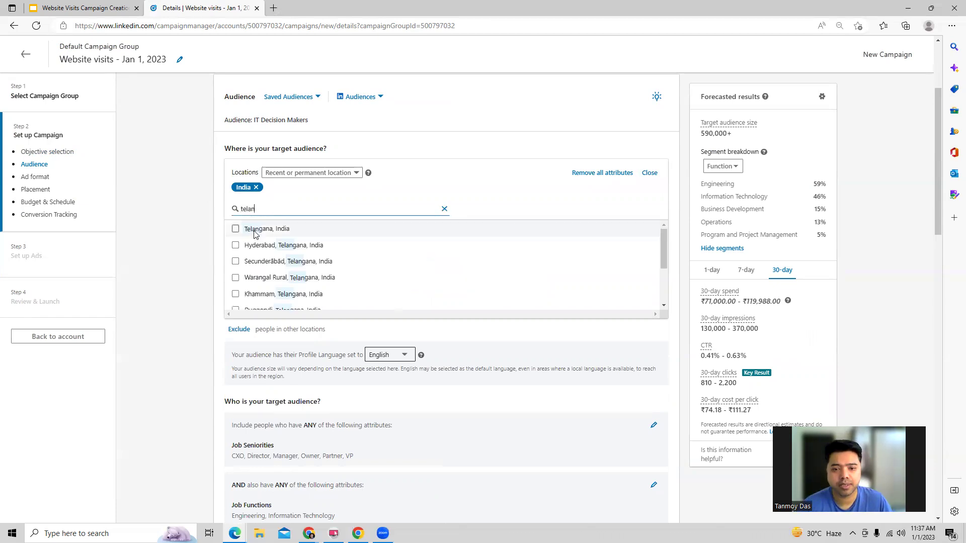
{"action": "left_click", "coordinate": [255, 235]}
{"action": "left_click", "coordinate": [288, 211]}
{"action": "key", "text": "BackSpace"}
{"action": "key", "text": "BackSpace"}
{"action": "key", "text": "BackSpace"}
{"action": "key", "text": "BackSpace"}
{"action": "key", "text": "BackSpace"}
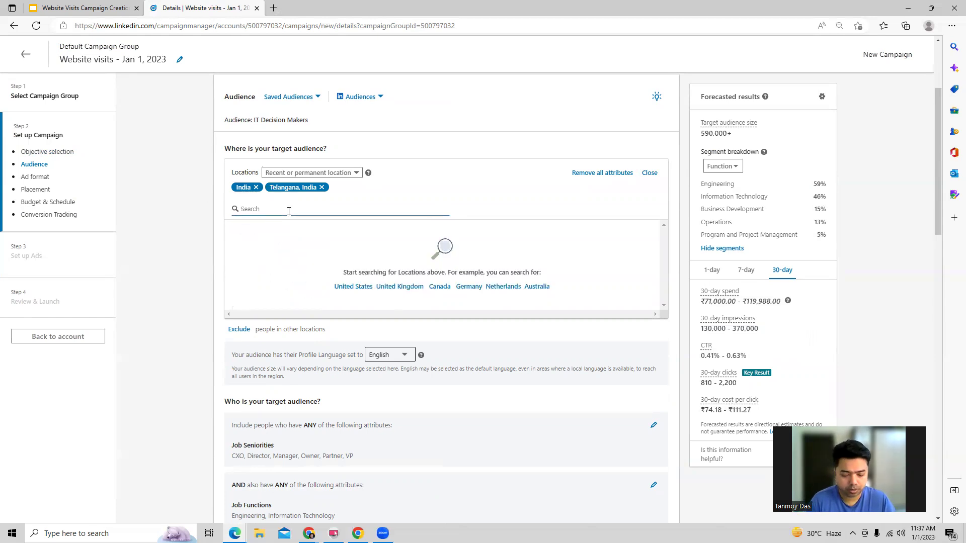
- Add New York, United States and the New York City Metropolitan Area, clearing the search
{"action": "type", "text": "new y"}
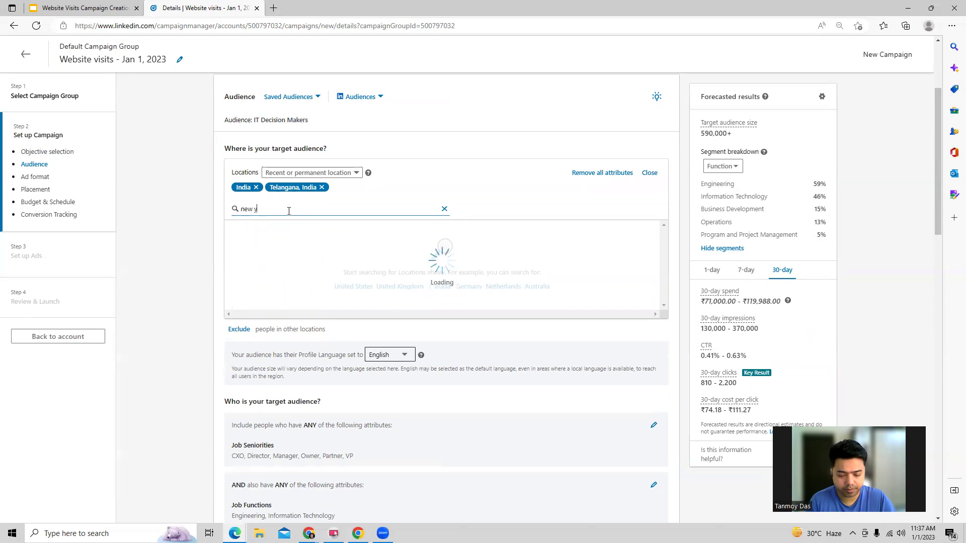
{"action": "type", "text": "ork"}
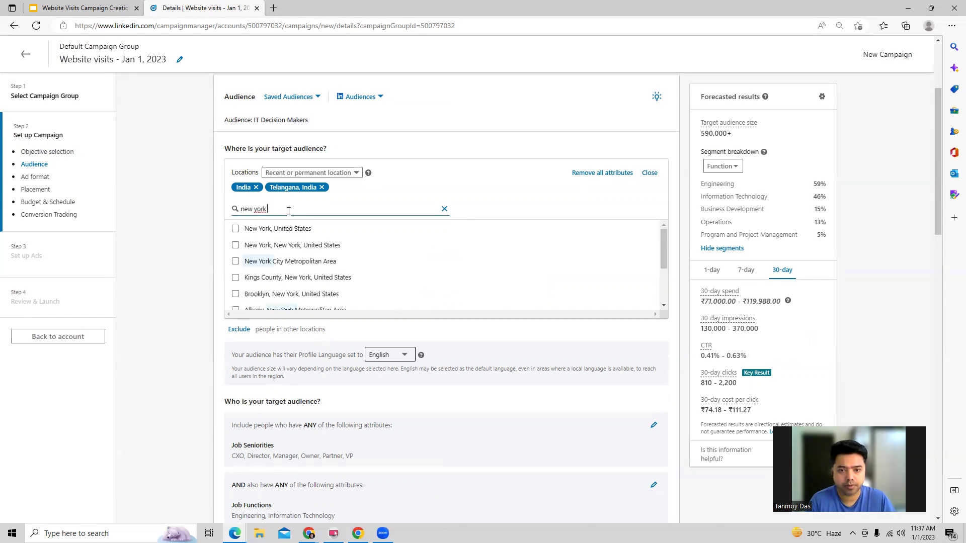
{"action": "left_click", "coordinate": [280, 228]}
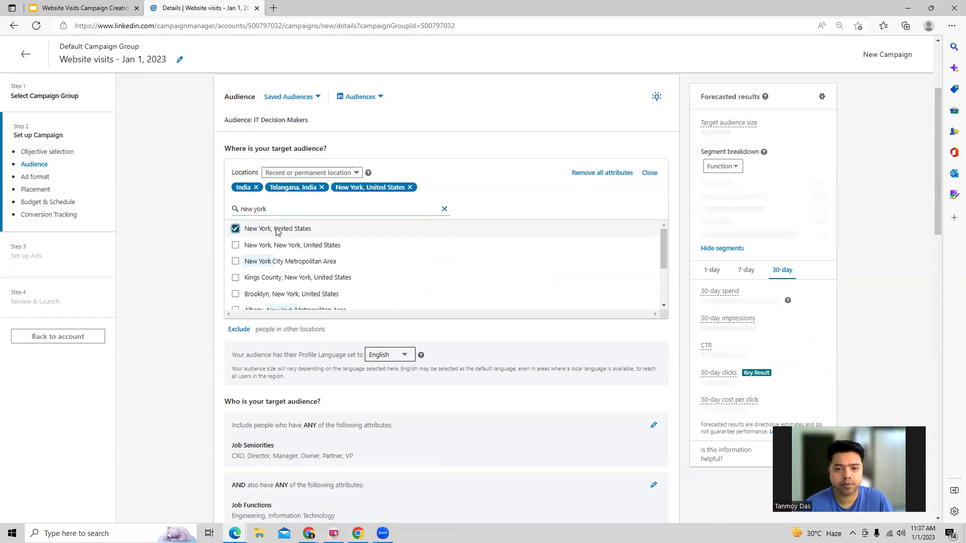
{"action": "triple_click", "coordinate": [276, 211]}
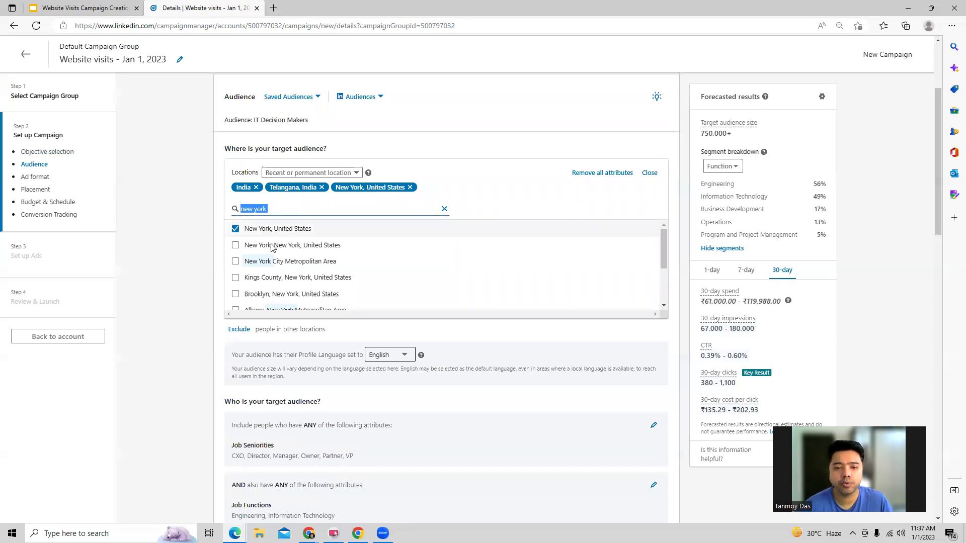
{"action": "left_click", "coordinate": [266, 263]}
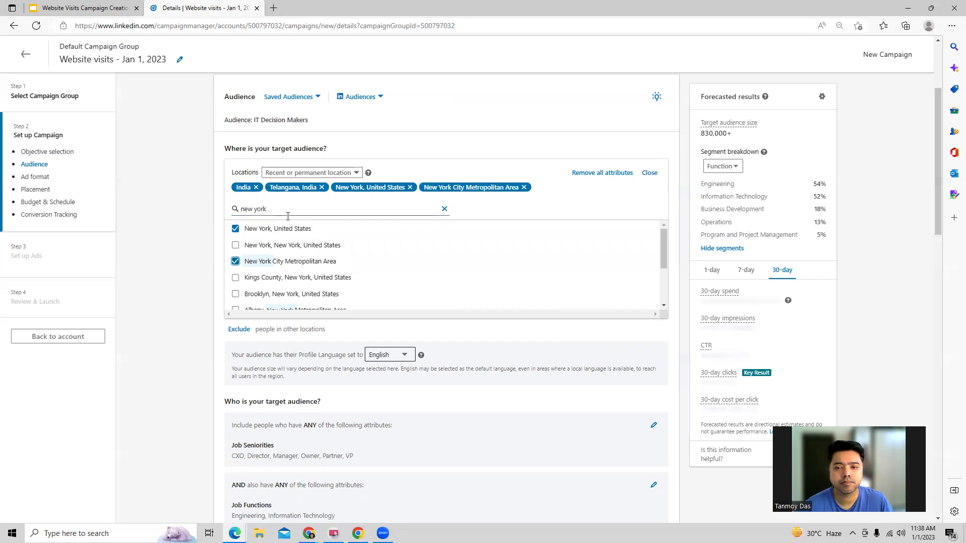
{"action": "left_click_drag", "start_coordinate": [268, 209], "coordinate": [224, 212]}
{"action": "key", "text": "BackSpace"}
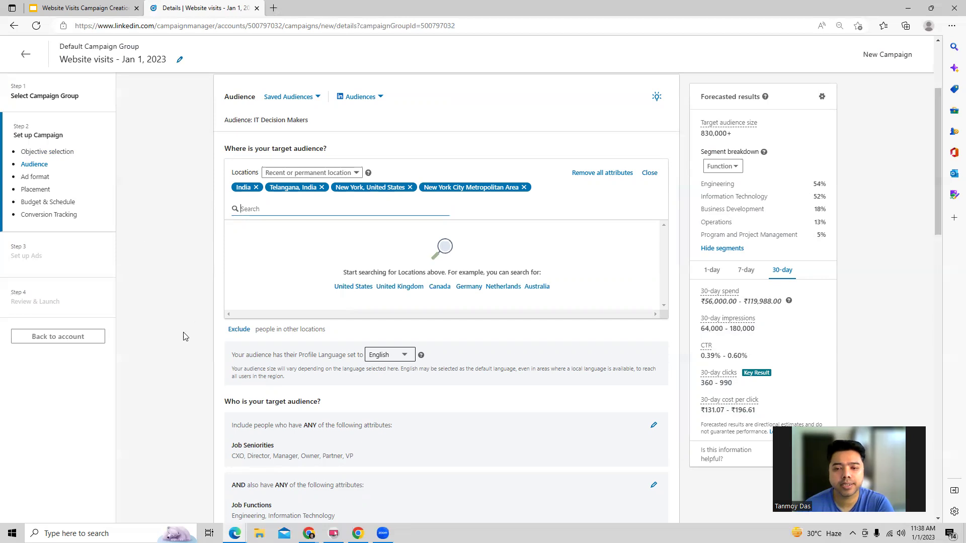
{"action": "left_click", "coordinate": [242, 330]}
- Exclude the Detroit Metropolitan Area from the targeted locations
{"action": "left_click", "coordinate": [262, 238]}
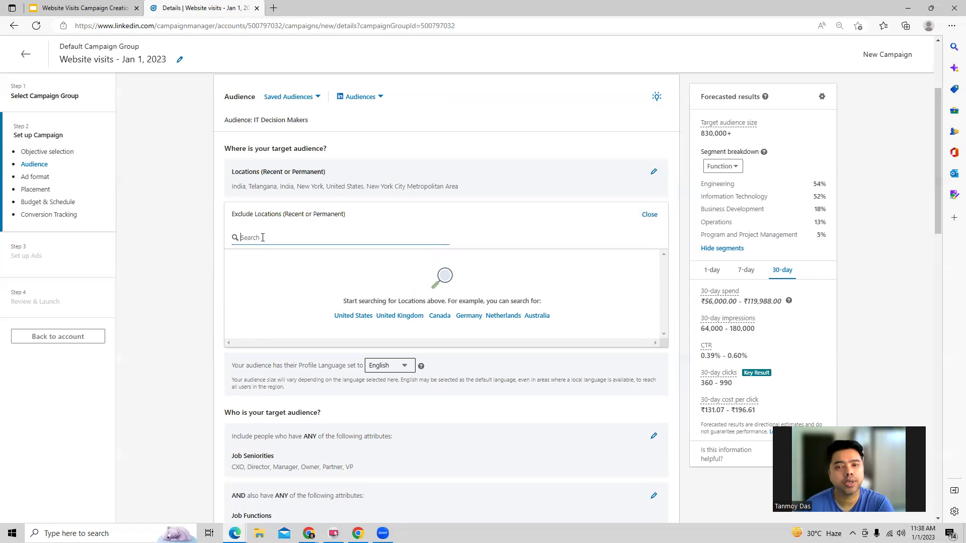
{"action": "type", "text": "detr"}
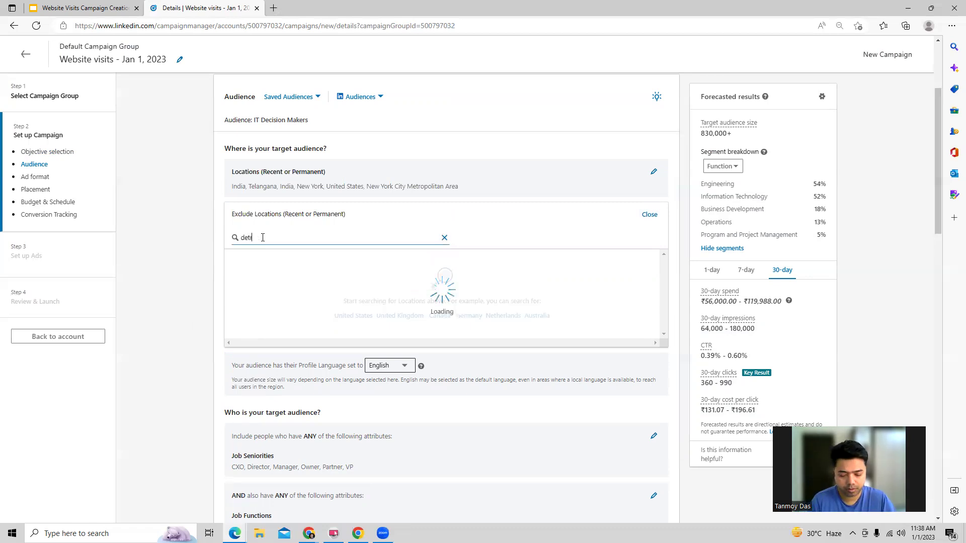
{"action": "type", "text": "oit"}
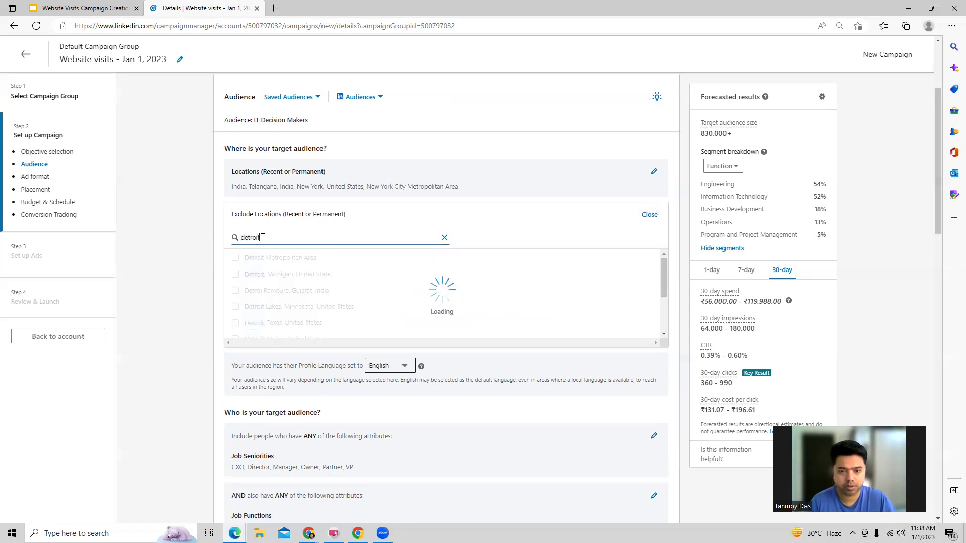
{"action": "left_click", "coordinate": [235, 258]}
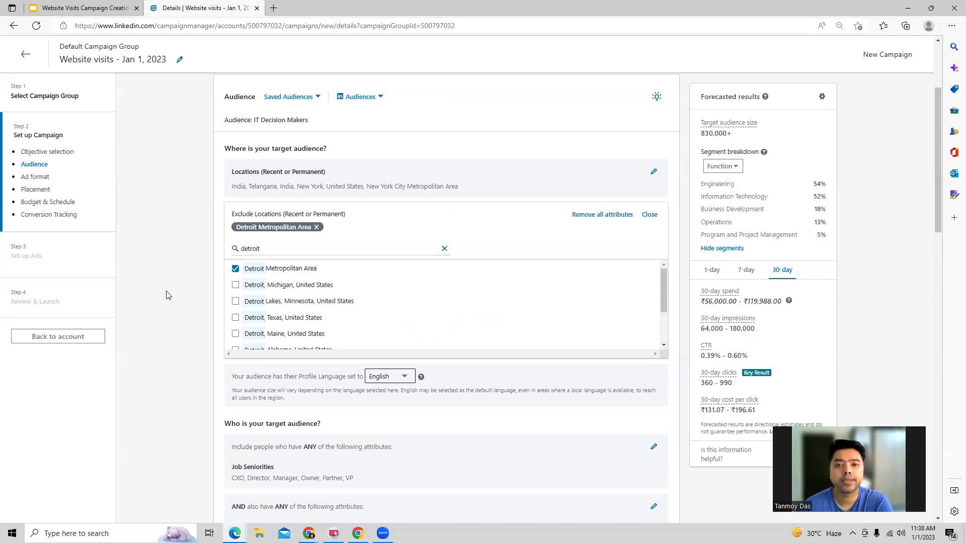
{"action": "scroll", "coordinate": [170, 307], "scroll_direction": "down", "scroll_amount": 3}
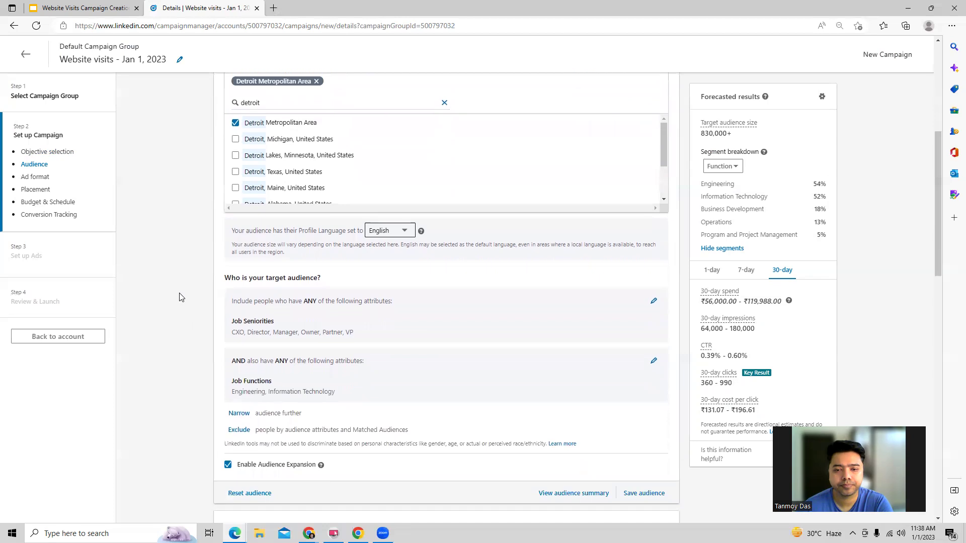
{"action": "scroll", "coordinate": [181, 297], "scroll_direction": "down", "scroll_amount": 2}
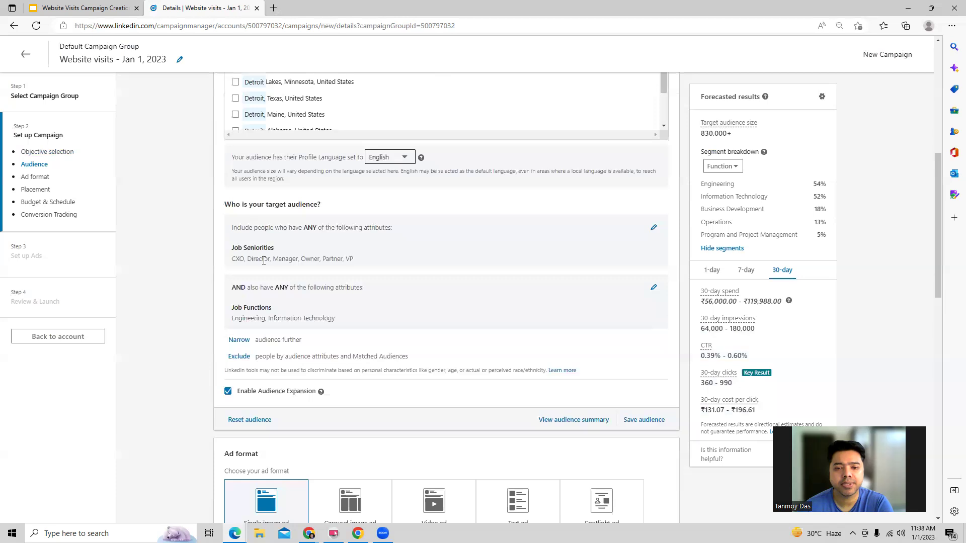
{"action": "left_click", "coordinate": [654, 231]}
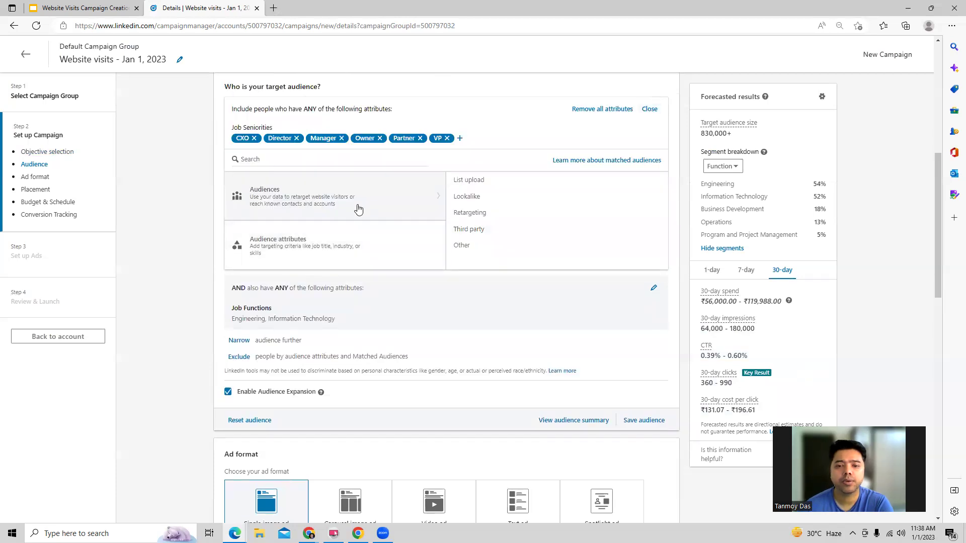
{"action": "left_click", "coordinate": [507, 184]}
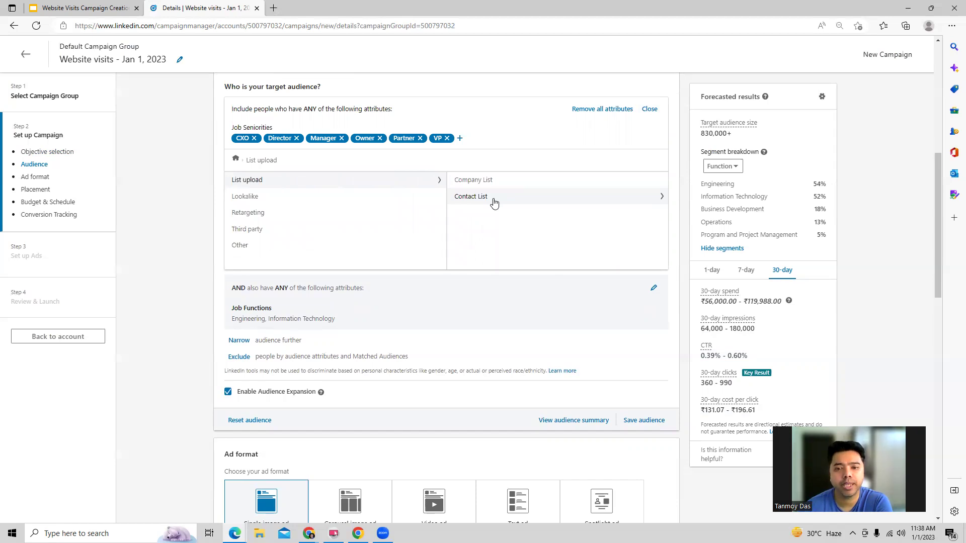
{"action": "left_click", "coordinate": [290, 202]}
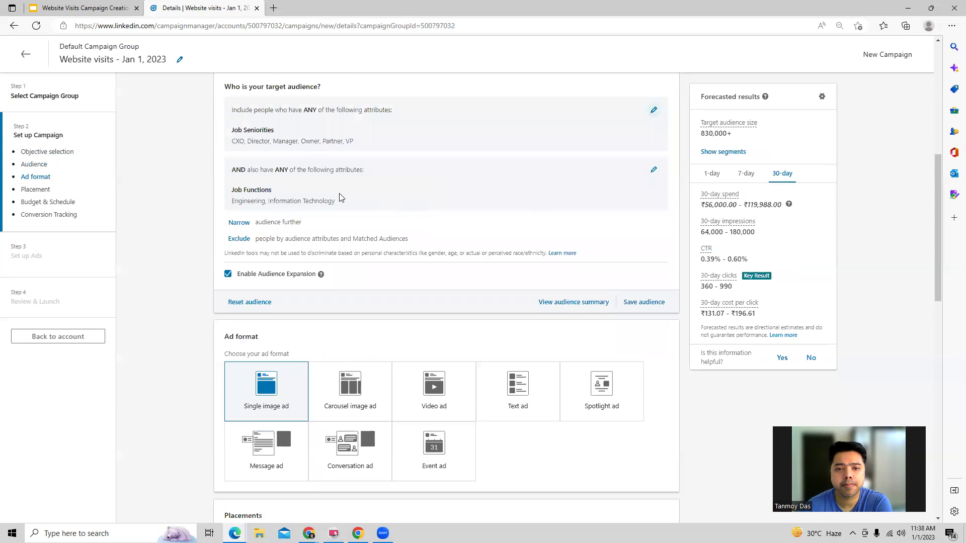
{"action": "left_click", "coordinate": [653, 109]}
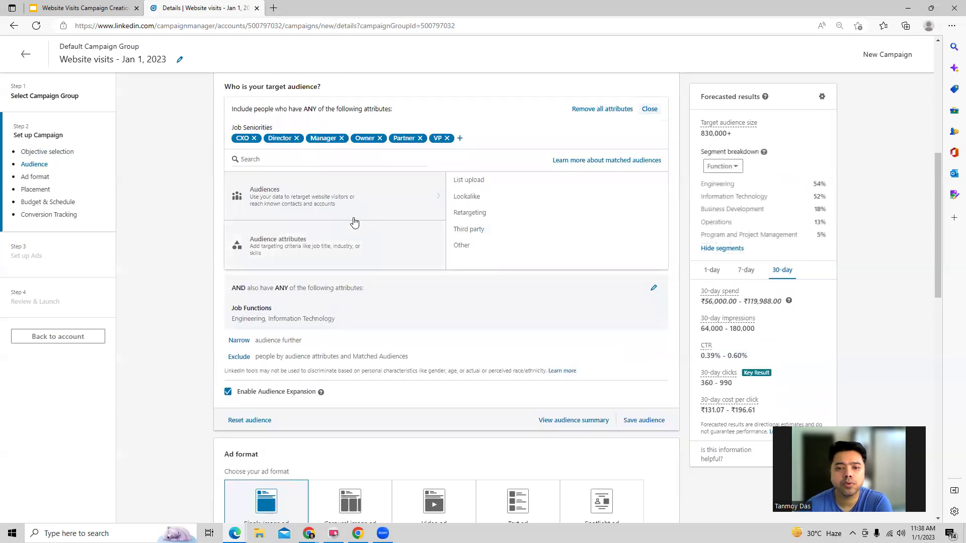
{"action": "left_click", "coordinate": [476, 231]}
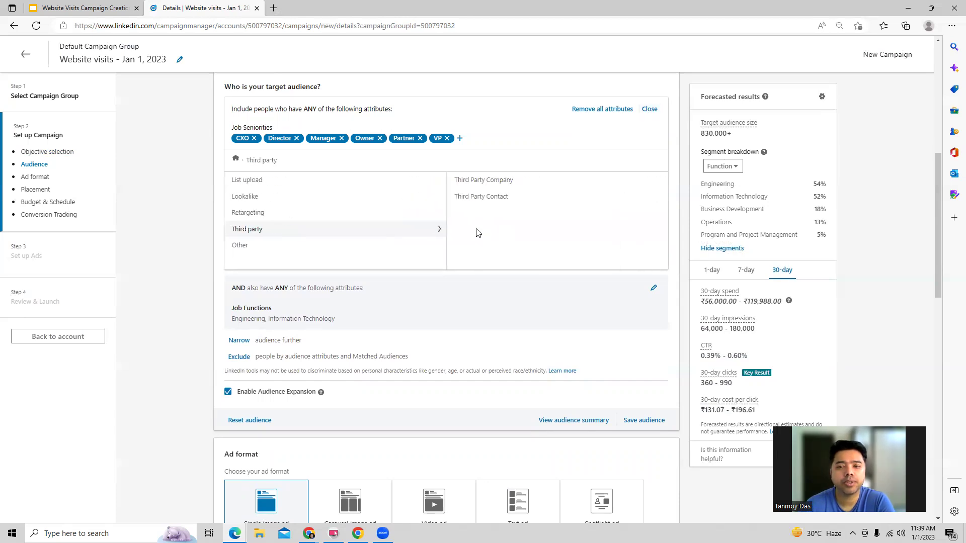
{"action": "left_click", "coordinate": [252, 244]}
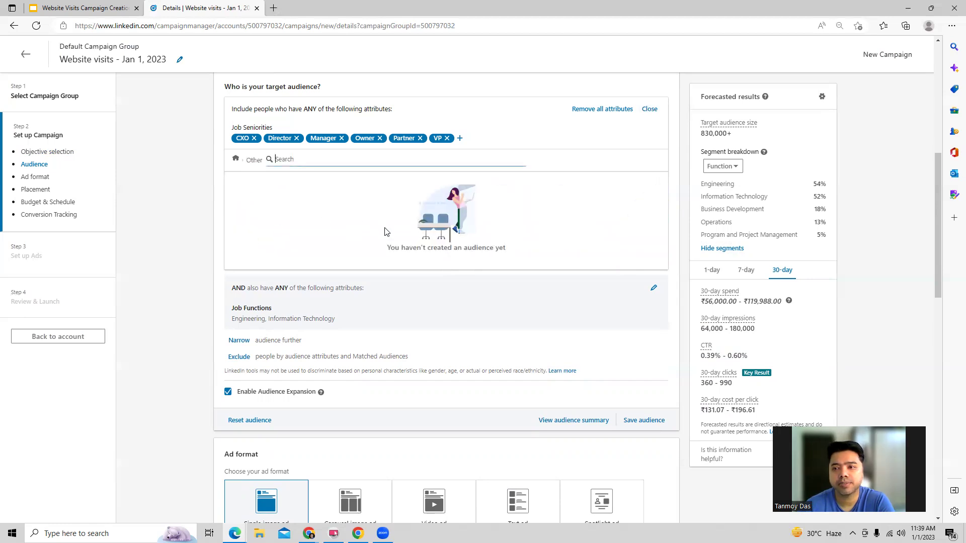
{"action": "left_click", "coordinate": [649, 109]}
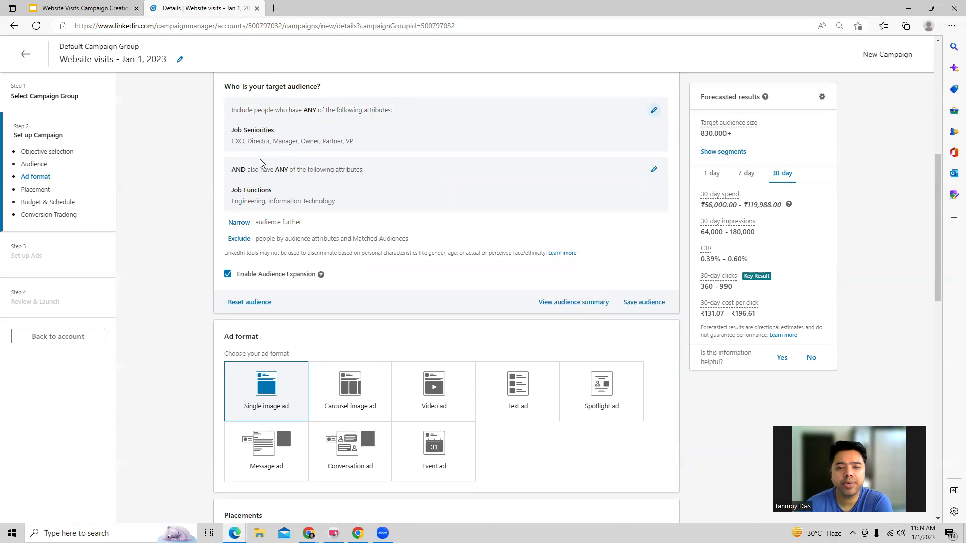
{"action": "left_click", "coordinate": [653, 111]}
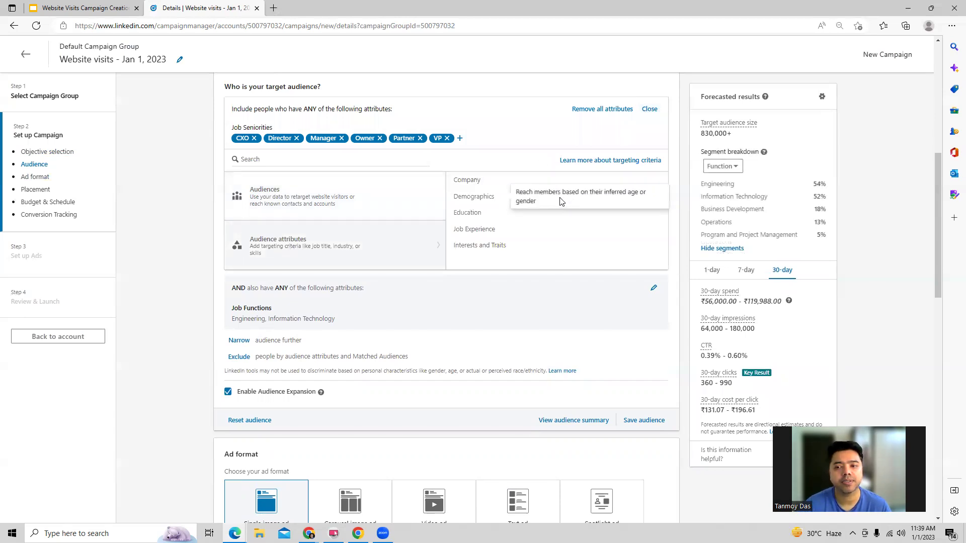
- Certify age targeting and include members aged 18 to 24 and 25 to 34
{"action": "left_click", "coordinate": [561, 198]}
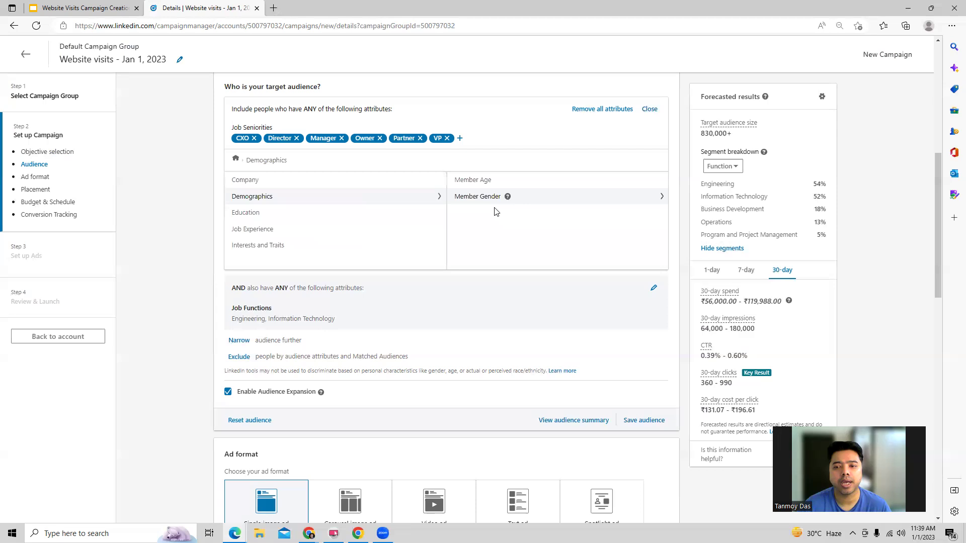
{"action": "left_click", "coordinate": [467, 184]}
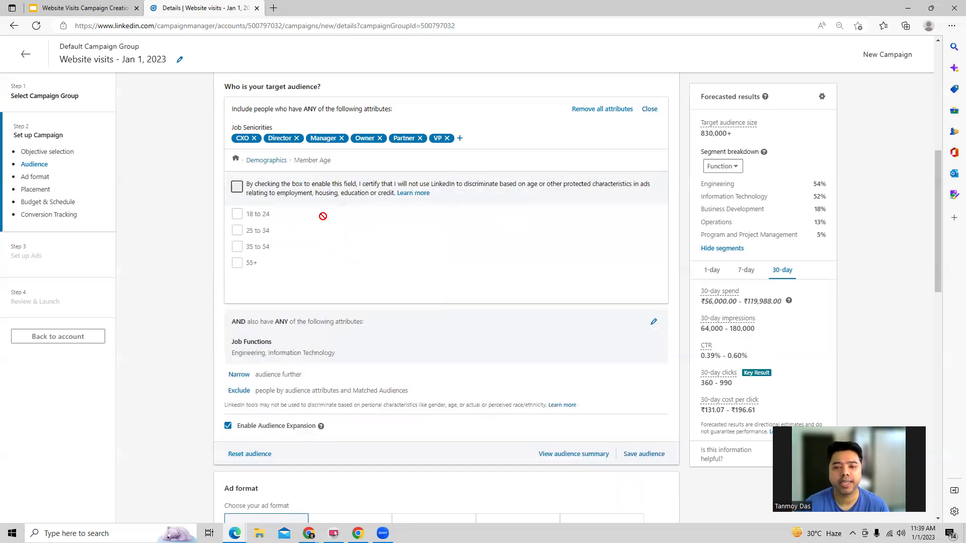
{"action": "left_click", "coordinate": [236, 186]}
{"action": "left_click", "coordinate": [236, 214]}
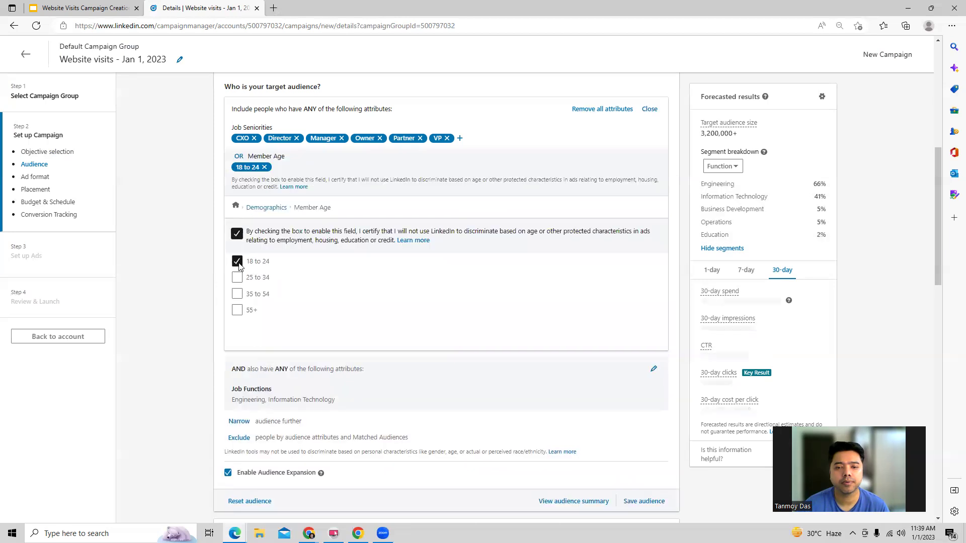
{"action": "left_click", "coordinate": [236, 277]}
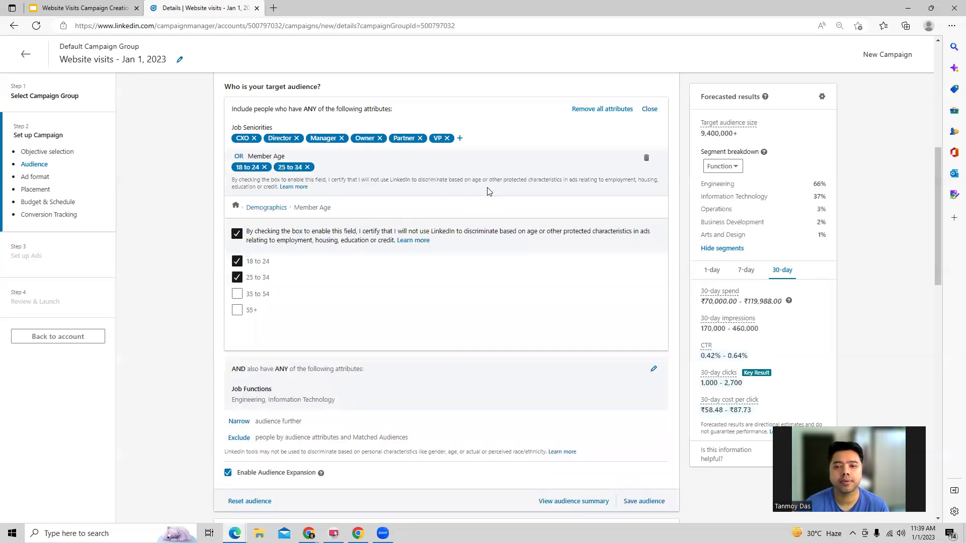
{"action": "left_click", "coordinate": [265, 208]}
- Certify gender targeting and include both Female and Male members
{"action": "left_click", "coordinate": [475, 245]}
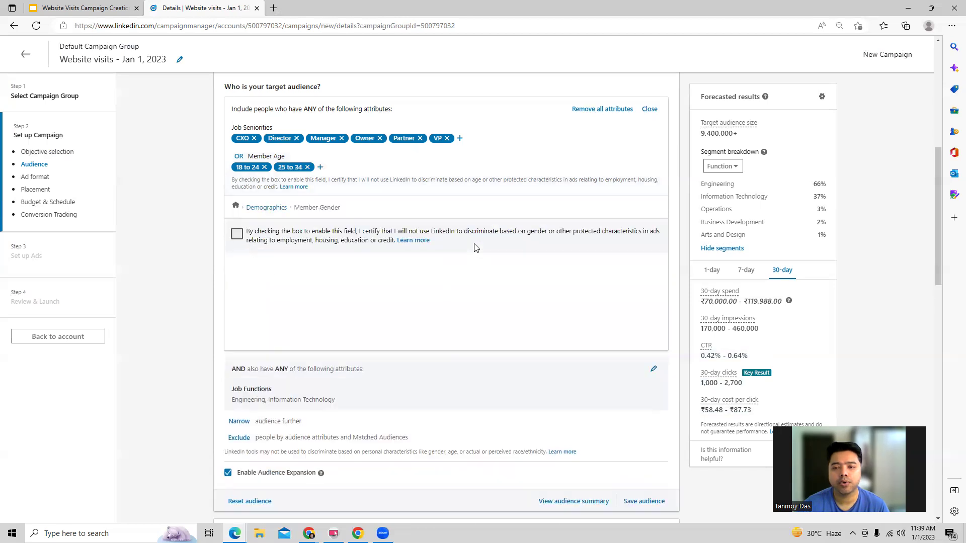
{"action": "left_click", "coordinate": [236, 234]}
{"action": "left_click", "coordinate": [236, 261]}
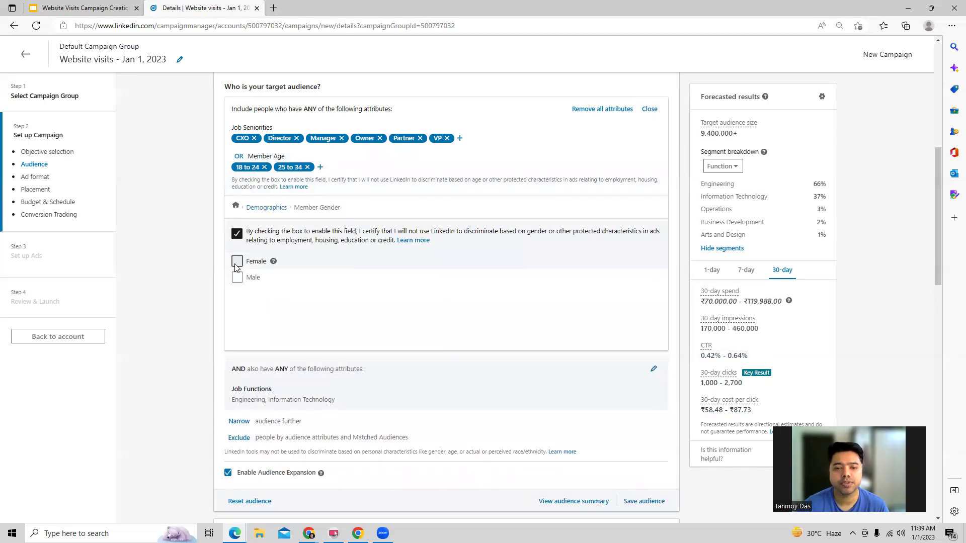
{"action": "left_click", "coordinate": [237, 324]}
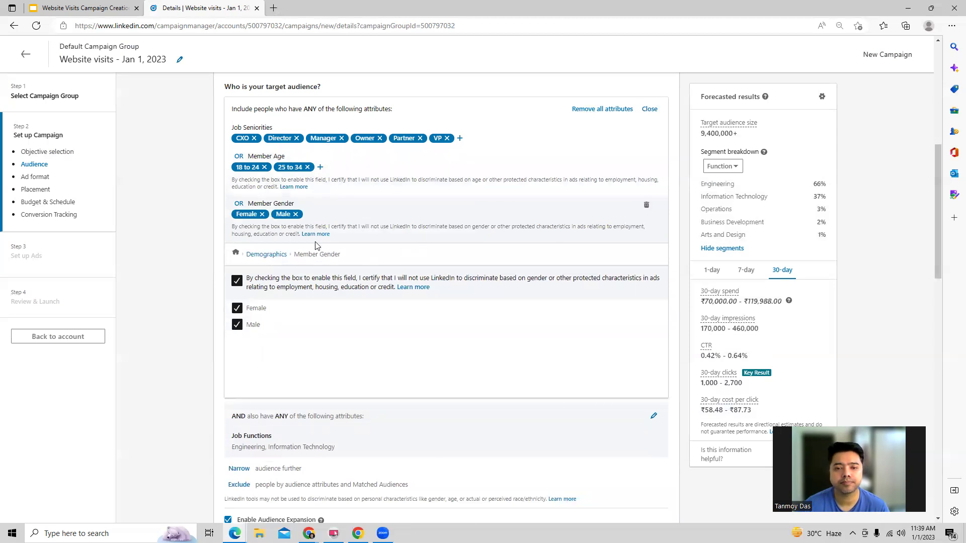
{"action": "left_click", "coordinate": [274, 255]}
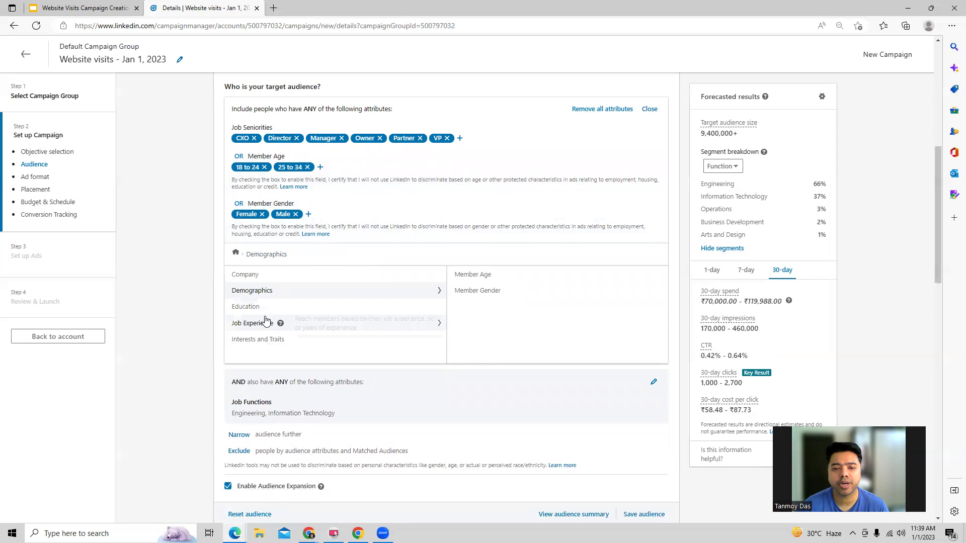
- Add Information Technology as a targeted Job Function, found by searching 'tec'
{"action": "left_click", "coordinate": [252, 307]}
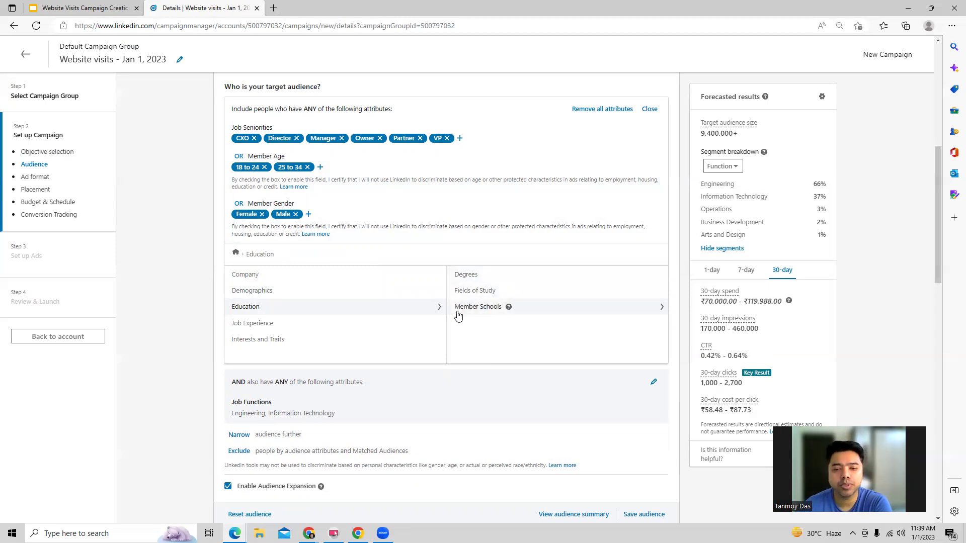
{"action": "left_click", "coordinate": [309, 326]}
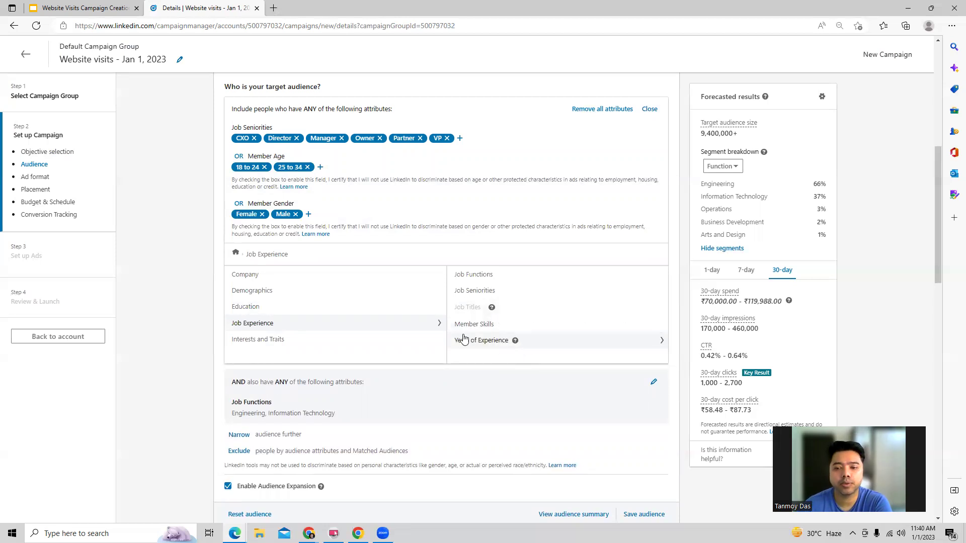
{"action": "left_click", "coordinate": [475, 277]}
{"action": "left_click", "coordinate": [378, 253]}
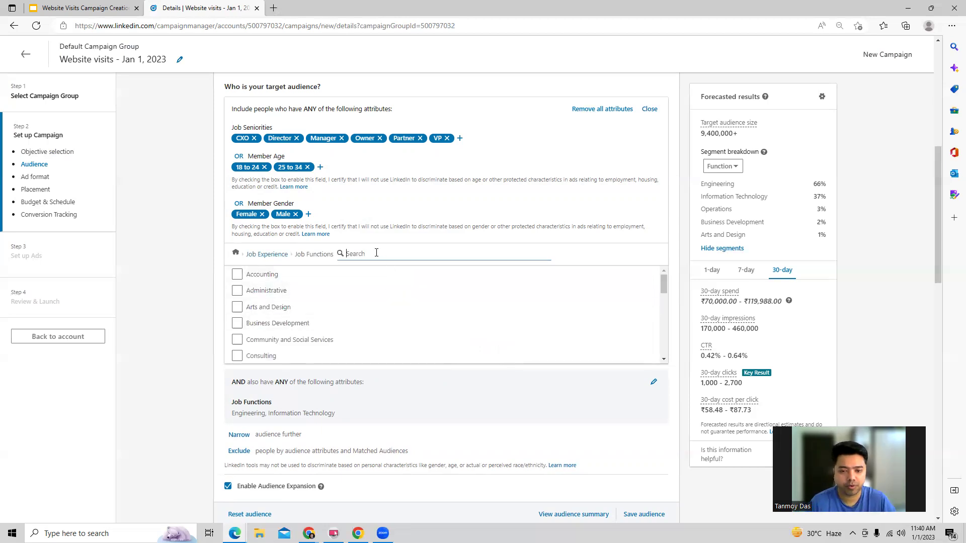
{"action": "type", "text": "it"}
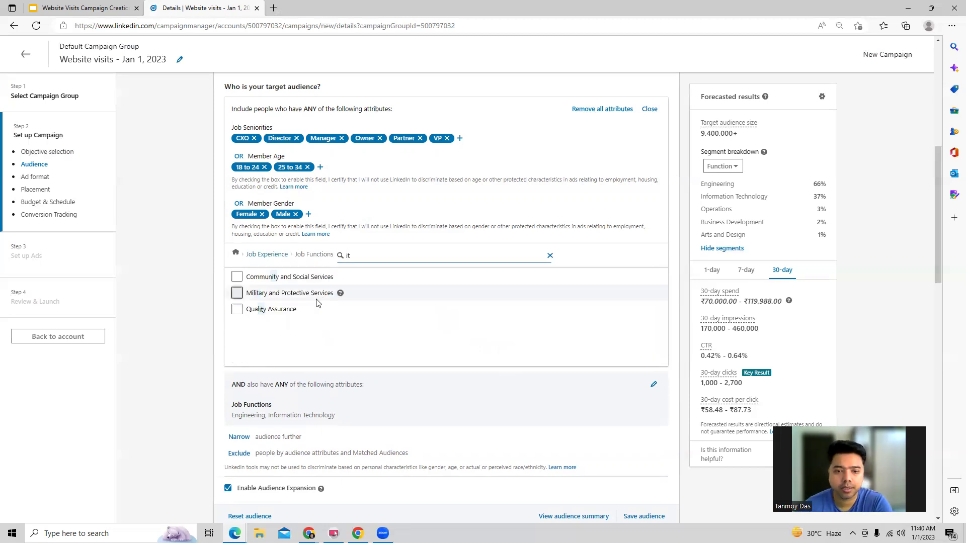
{"action": "key", "text": "BackSpace"}
{"action": "key", "text": "BackSpace"}
{"action": "type", "text": "tec"}
{"action": "left_click", "coordinate": [237, 277]}
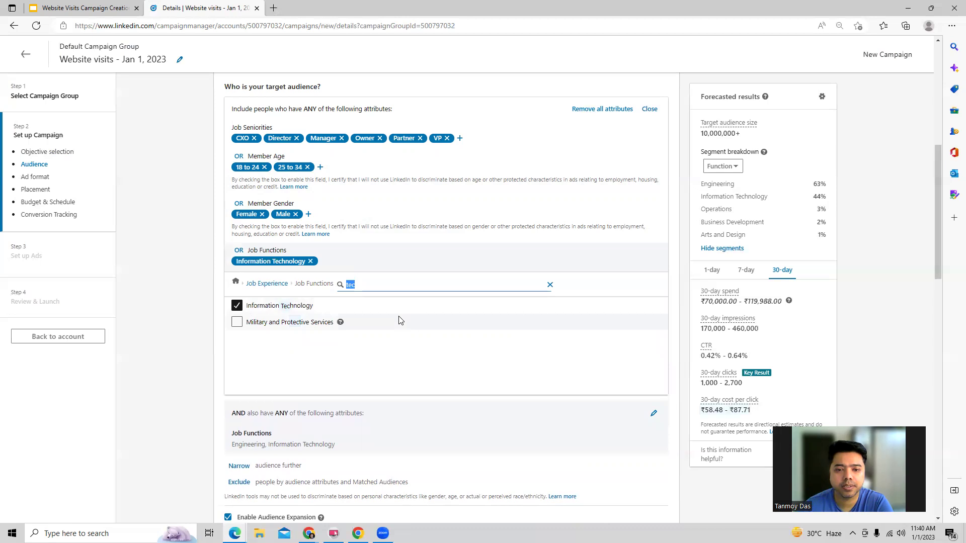
{"action": "left_click", "coordinate": [261, 281]}
{"action": "left_click", "coordinate": [243, 369]}
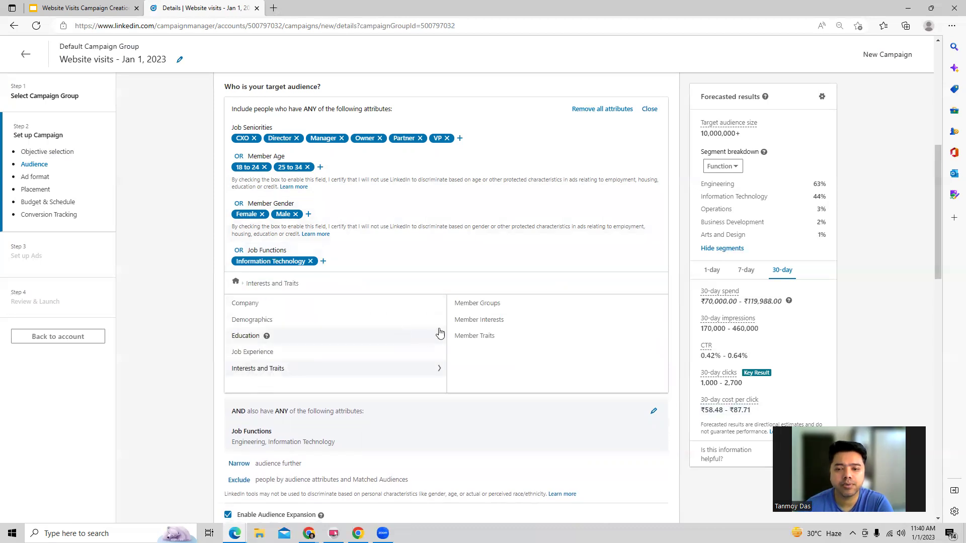
- Target members with the General Interest 'Information Technology', found by searching 'infor'
{"action": "left_click", "coordinate": [492, 319]}
{"action": "left_click", "coordinate": [487, 304]}
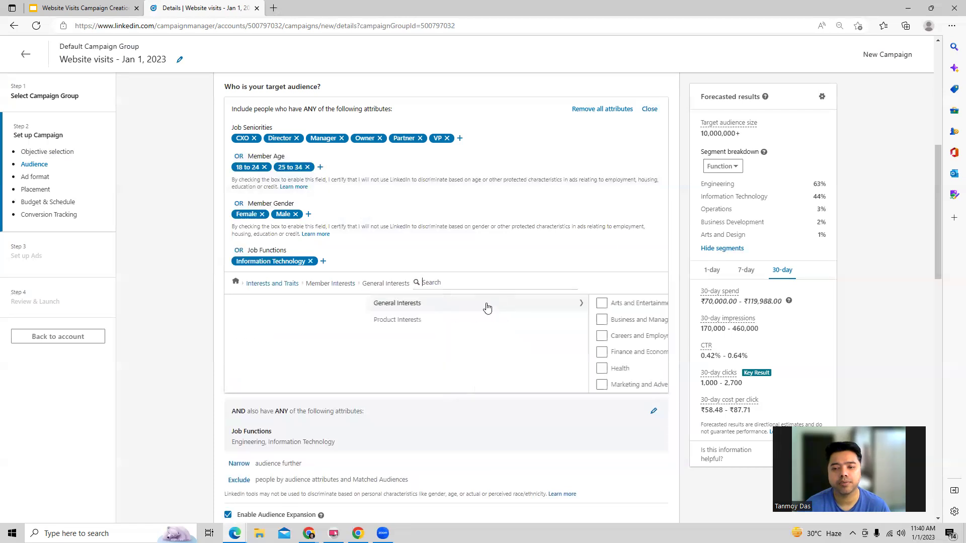
{"action": "left_click", "coordinate": [450, 283]}
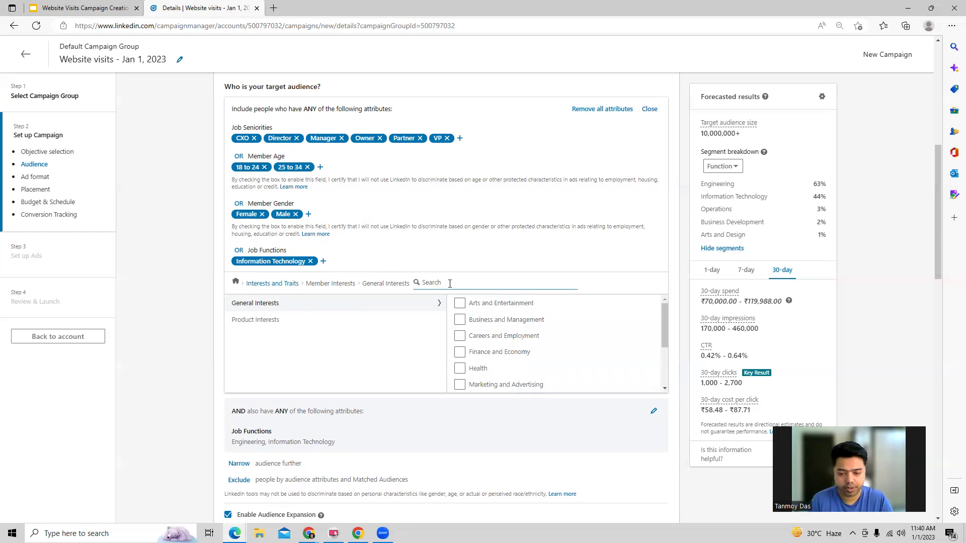
{"action": "type", "text": "infor"}
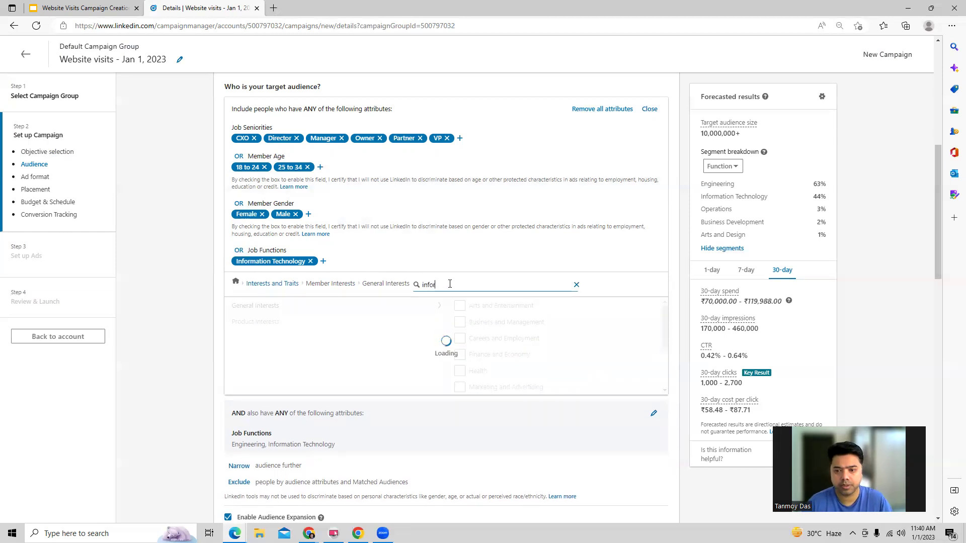
{"action": "left_click", "coordinate": [237, 321]}
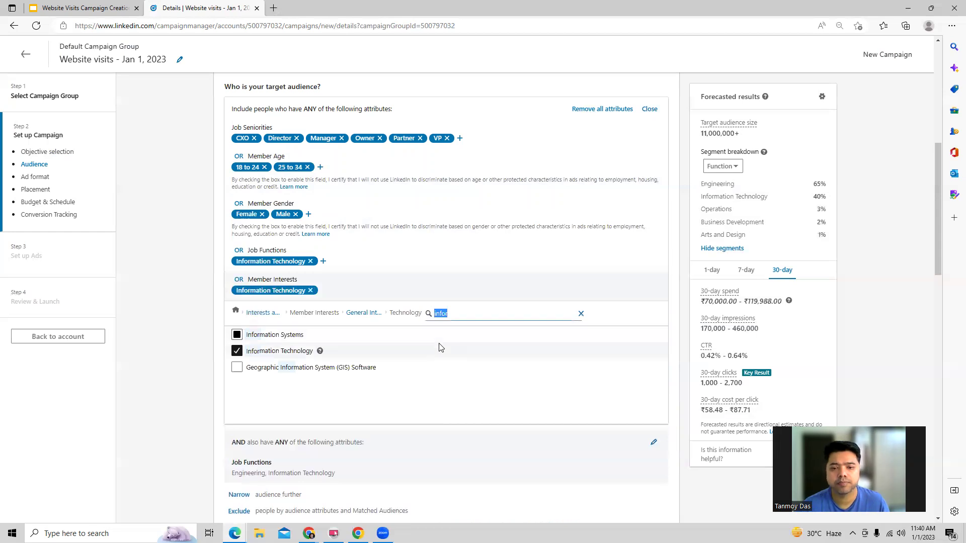
{"action": "left_click", "coordinate": [258, 312]}
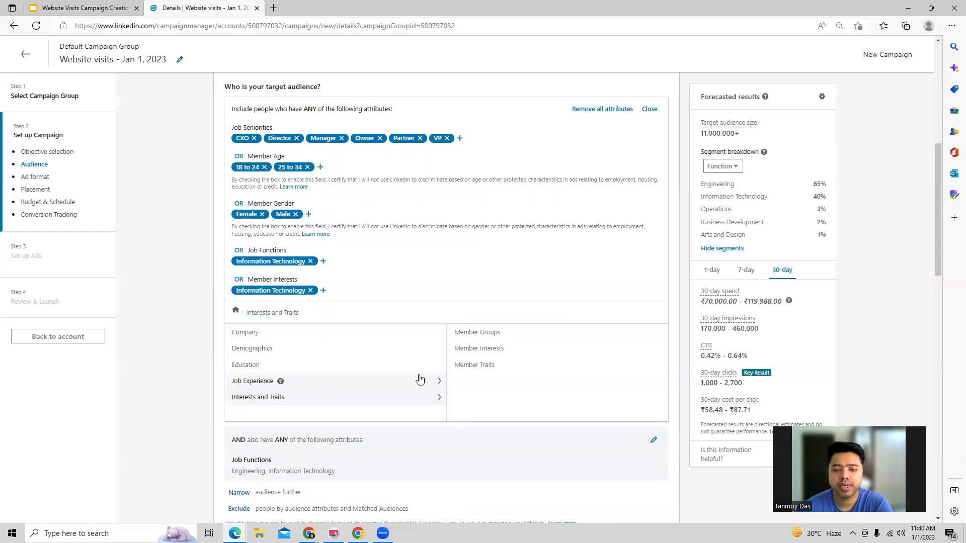
{"action": "scroll", "coordinate": [421, 377], "scroll_direction": "down", "scroll_amount": 2}
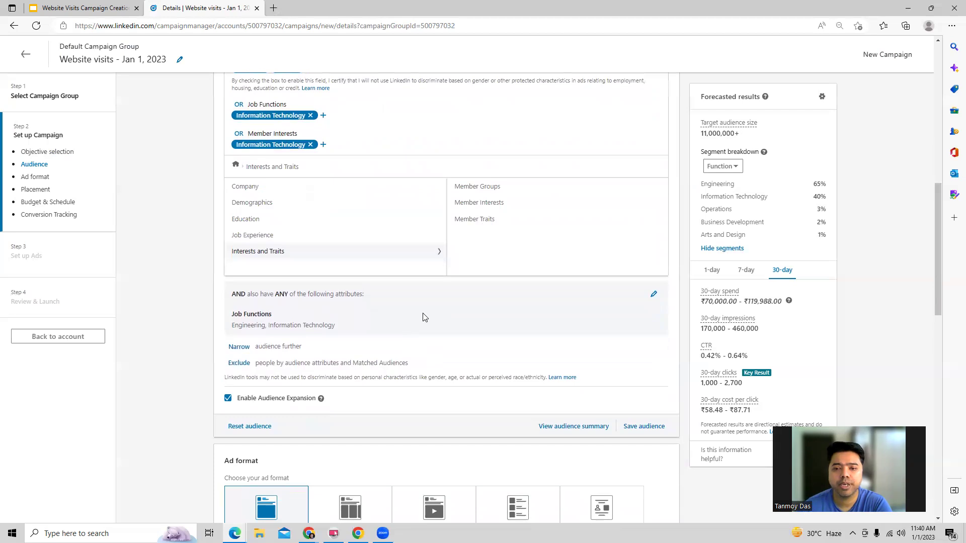
{"action": "scroll", "coordinate": [431, 314], "scroll_direction": "up", "scroll_amount": 1}
{"action": "scroll", "coordinate": [431, 313], "scroll_direction": "up", "scroll_amount": 2}
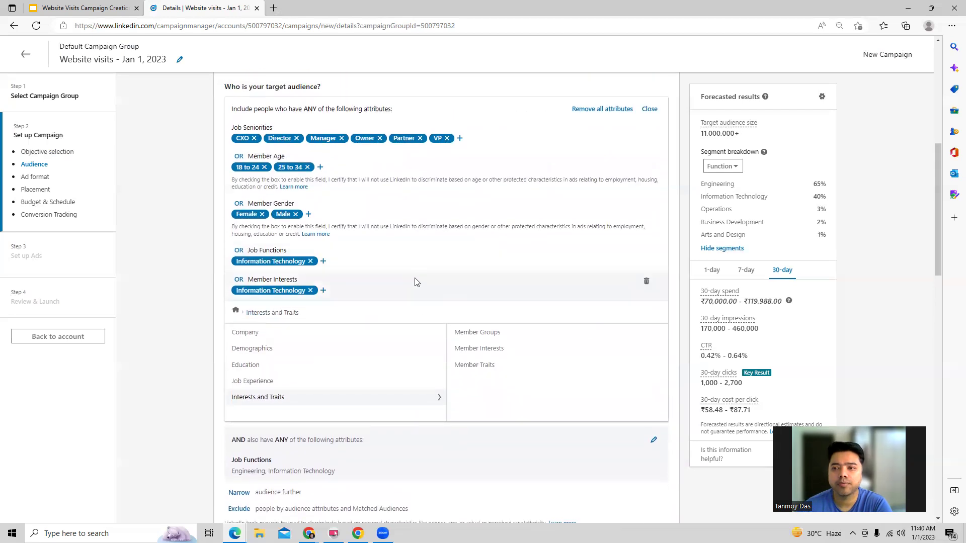
- Collapse the audience criteria and choose Text ad as the ad format
{"action": "left_click", "coordinate": [648, 109]}
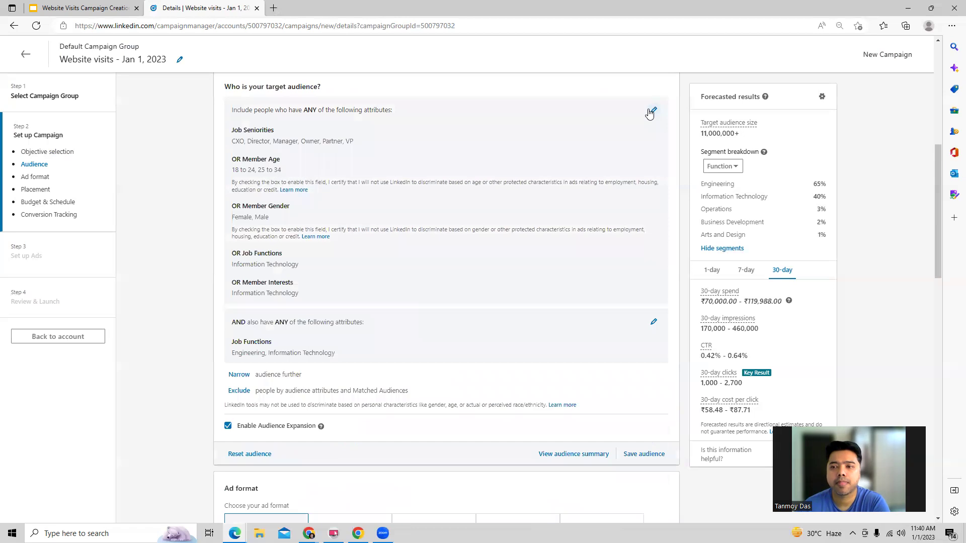
{"action": "scroll", "coordinate": [400, 301], "scroll_direction": "down", "scroll_amount": 4}
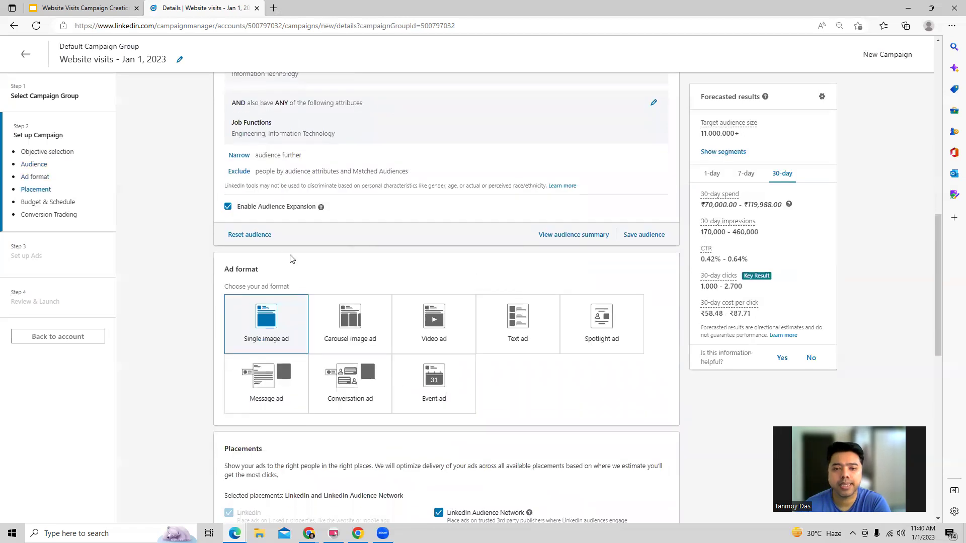
{"action": "scroll", "coordinate": [185, 270], "scroll_direction": "down", "scroll_amount": 2}
{"action": "scroll", "coordinate": [185, 270], "scroll_direction": "down", "scroll_amount": 2}
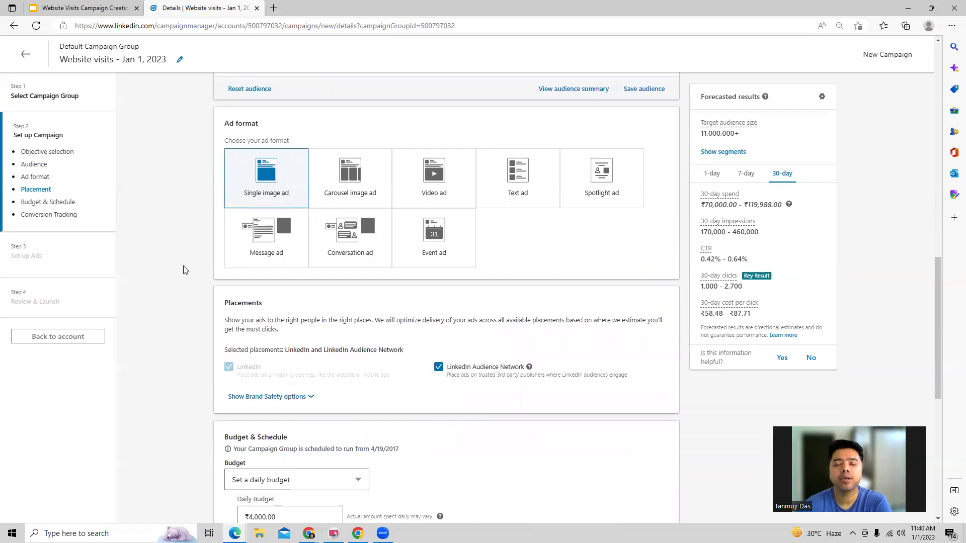
{"action": "left_click", "coordinate": [528, 186]}
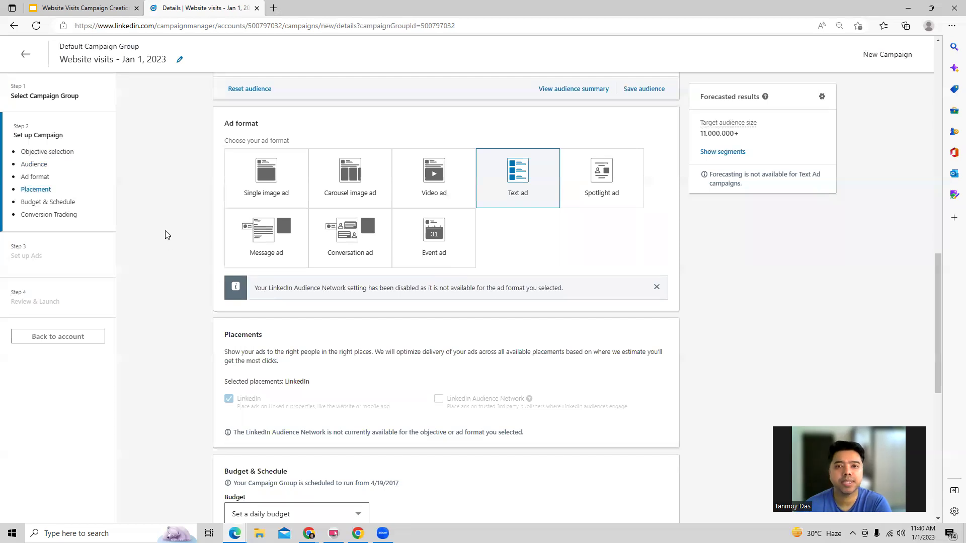
{"action": "scroll", "coordinate": [154, 281], "scroll_direction": "down", "scroll_amount": 5}
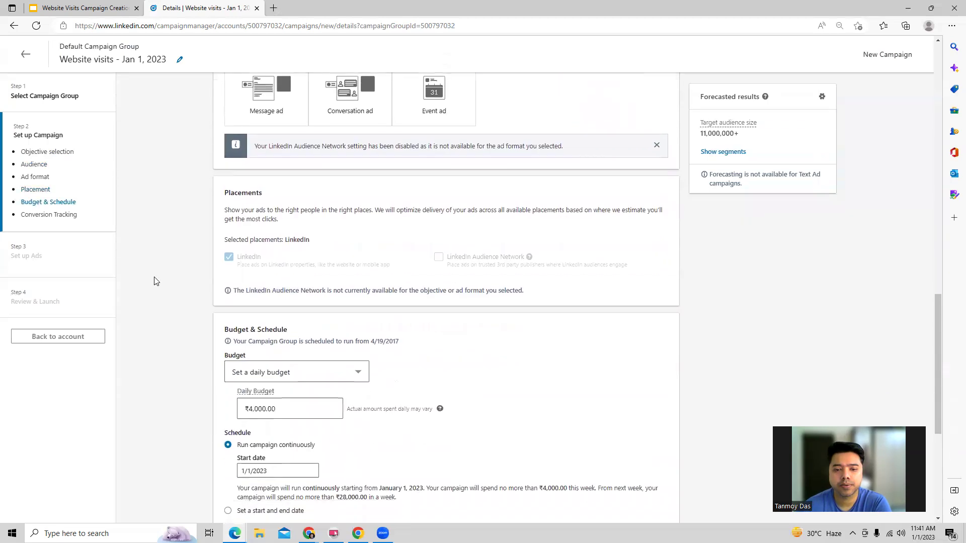
{"action": "scroll", "coordinate": [154, 281], "scroll_direction": "down", "scroll_amount": 2}
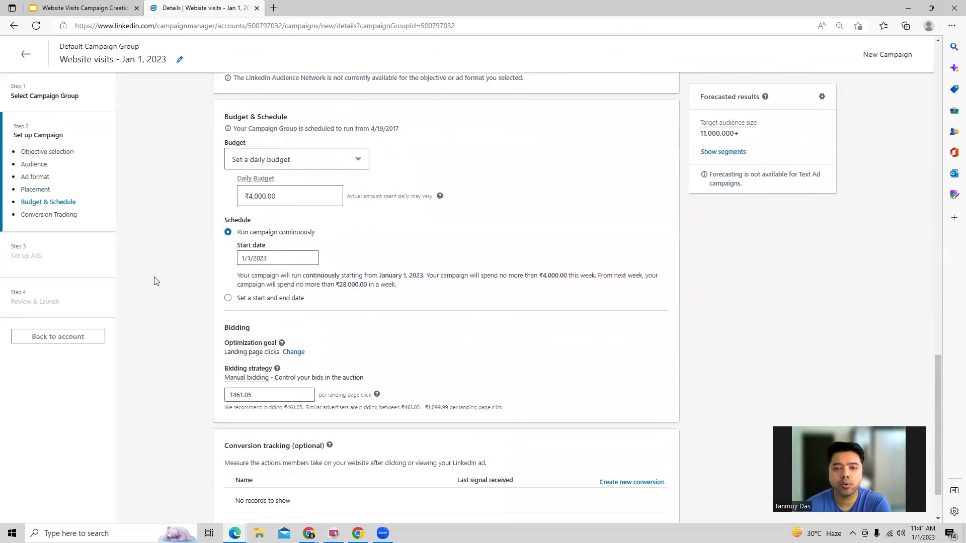
{"action": "left_click", "coordinate": [352, 152]}
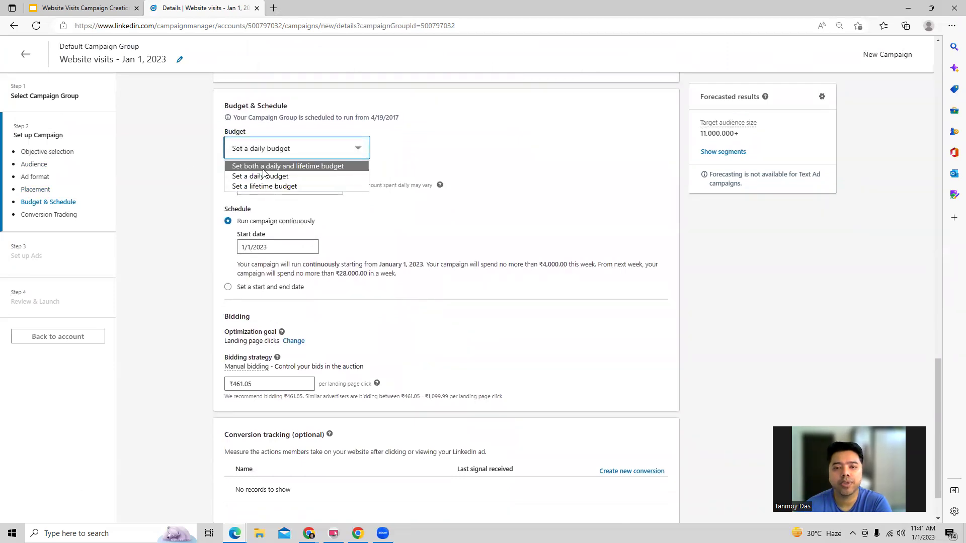
{"action": "left_click", "coordinate": [191, 187]}
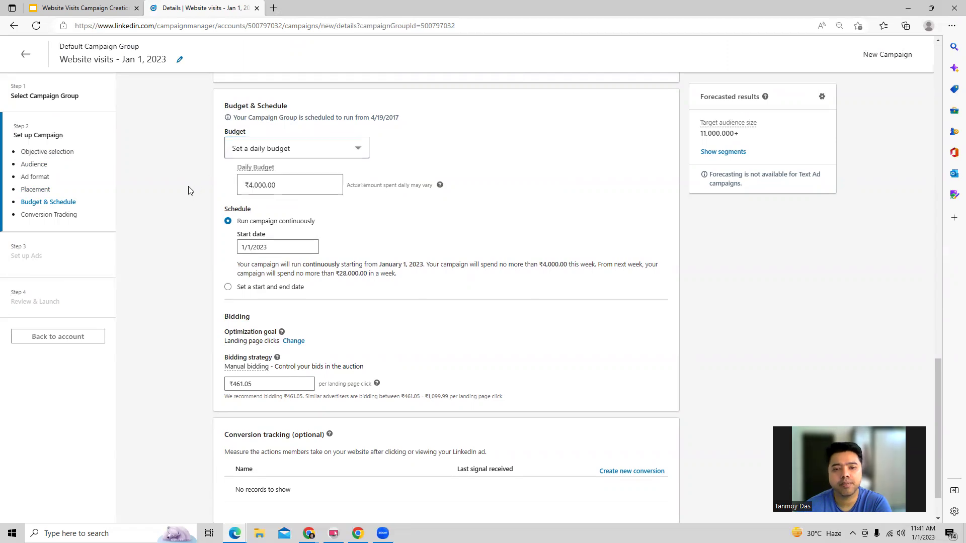
{"action": "left_click", "coordinate": [286, 186]}
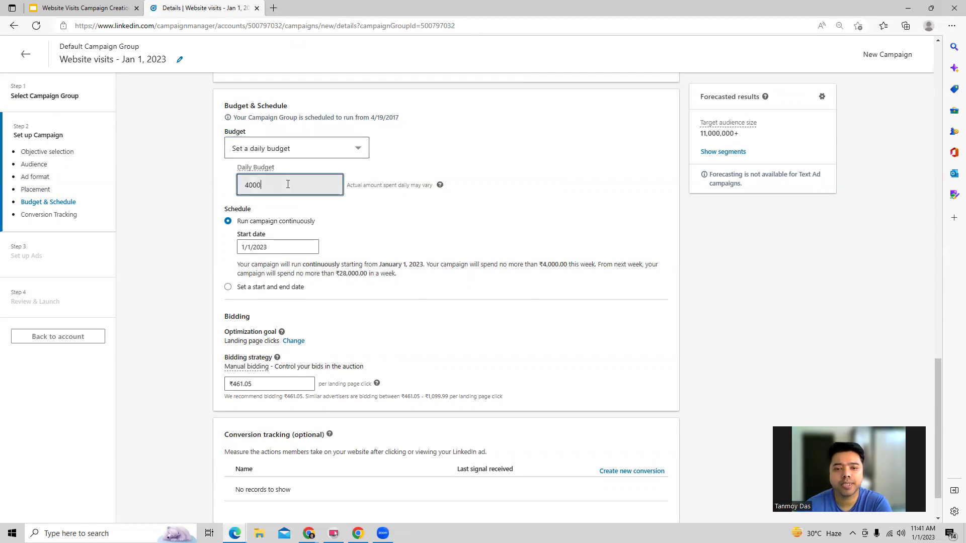
{"action": "left_click", "coordinate": [176, 226]}
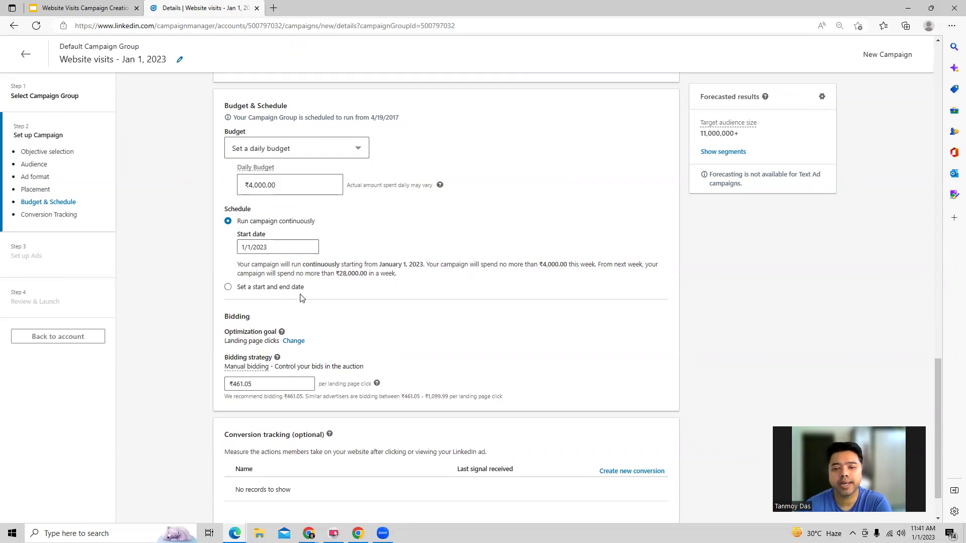
{"action": "scroll", "coordinate": [165, 225], "scroll_direction": "down", "scroll_amount": 1}
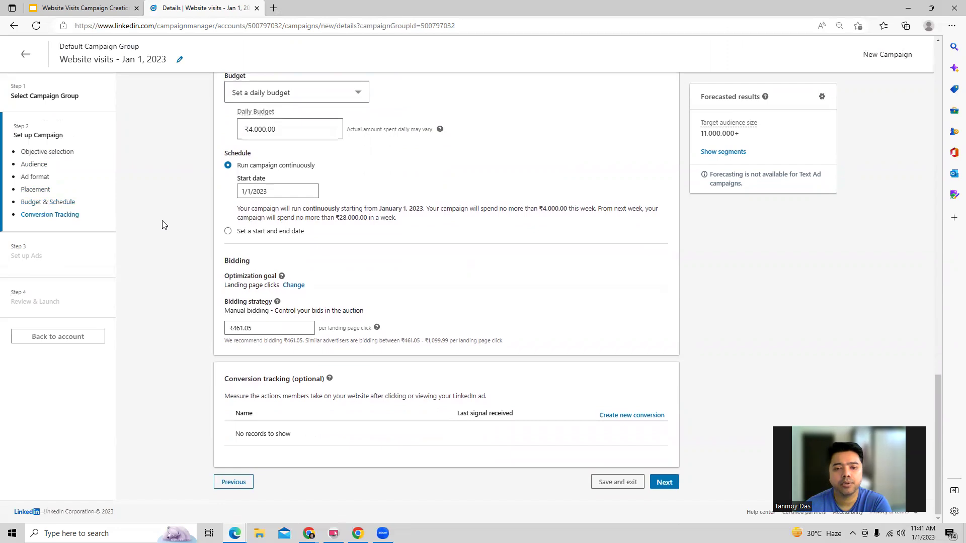
{"action": "double_click", "coordinate": [236, 260]}
{"action": "left_click", "coordinate": [186, 276]}
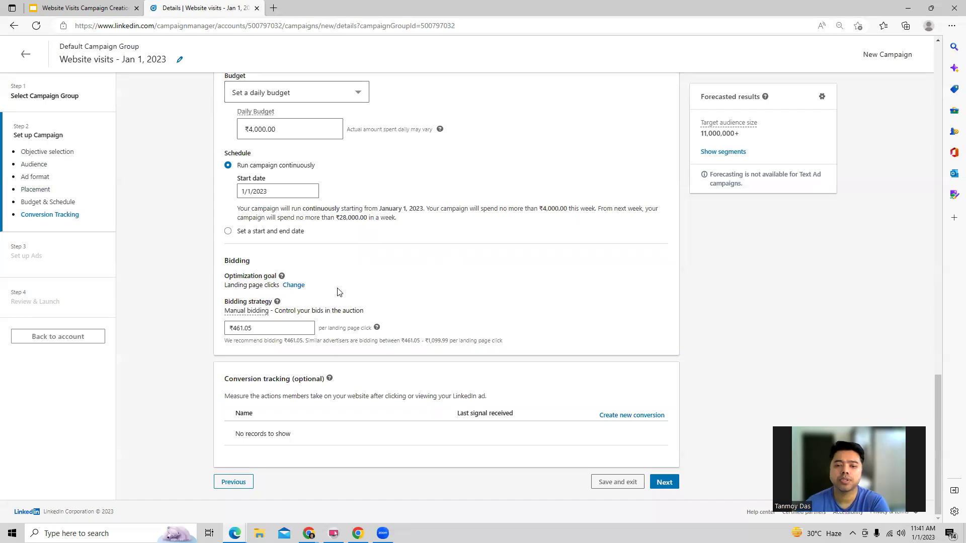
- Keep Landing page clicks as the campaign's optimization goal
{"action": "left_click", "coordinate": [296, 286]}
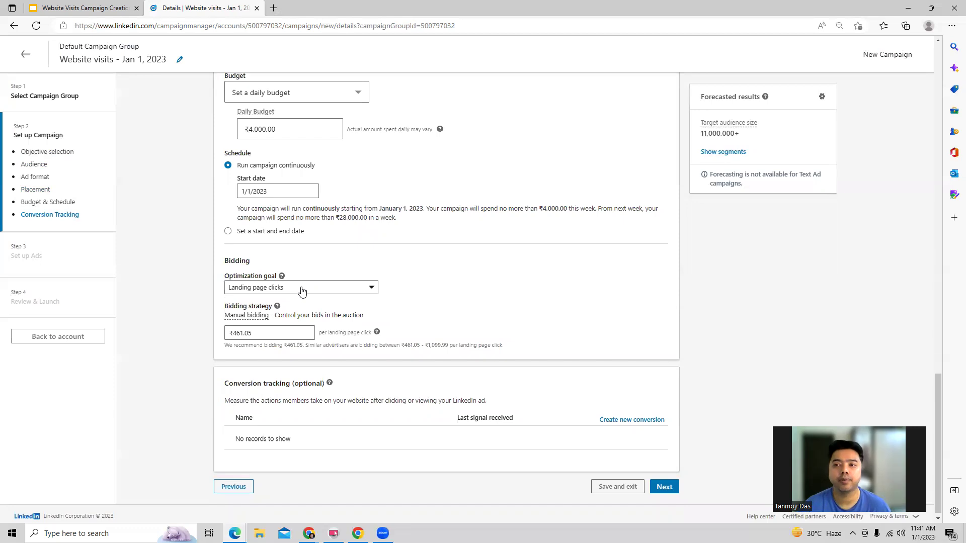
{"action": "left_click", "coordinate": [302, 291]}
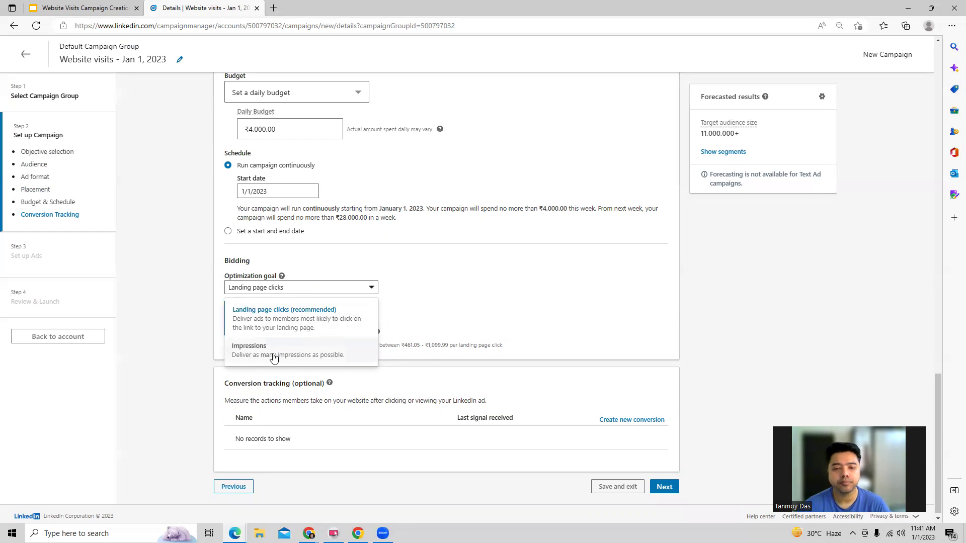
{"action": "left_click", "coordinate": [318, 323]}
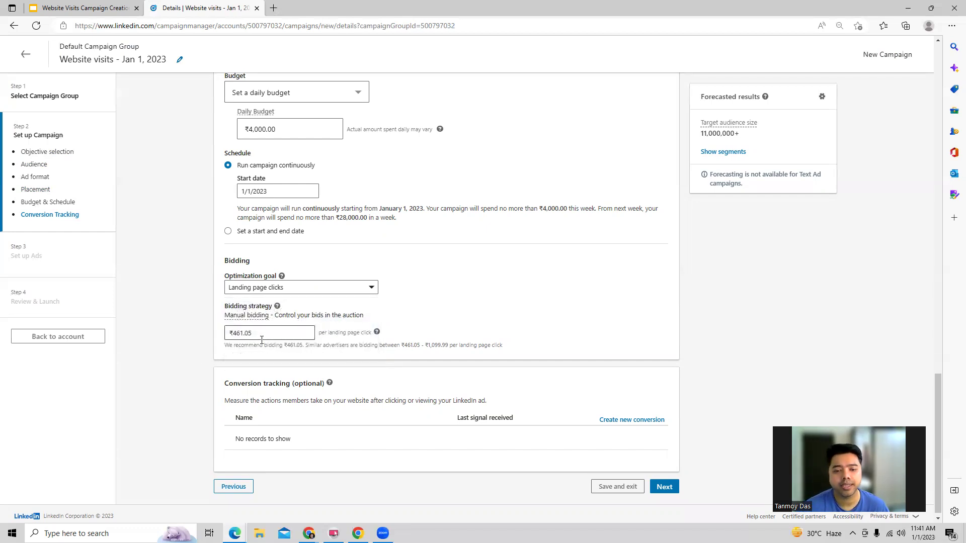
- Replace the suggested ₹461.05 bid with a ₹100 manual bid per landing page click
{"action": "mouse_move", "coordinate": [255, 322]}
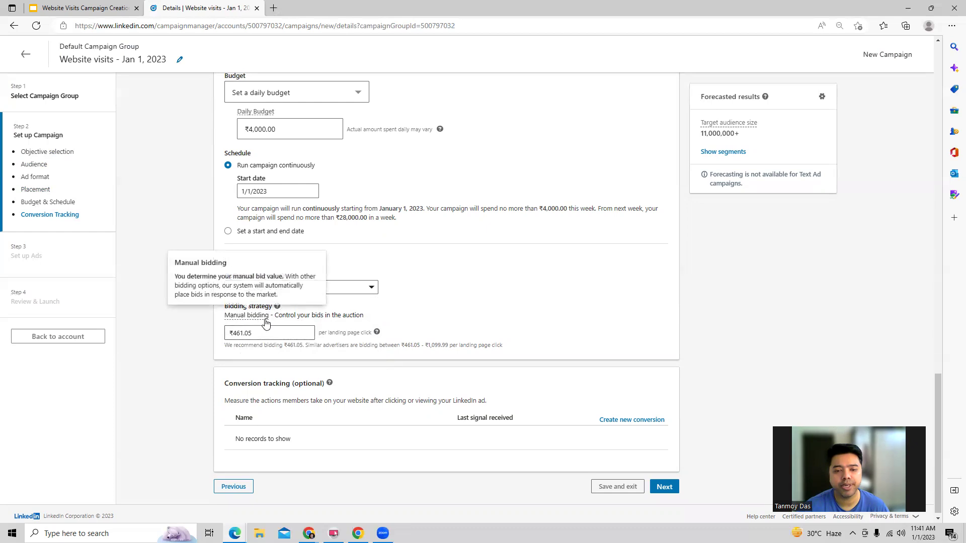
{"action": "left_click", "coordinate": [264, 335]}
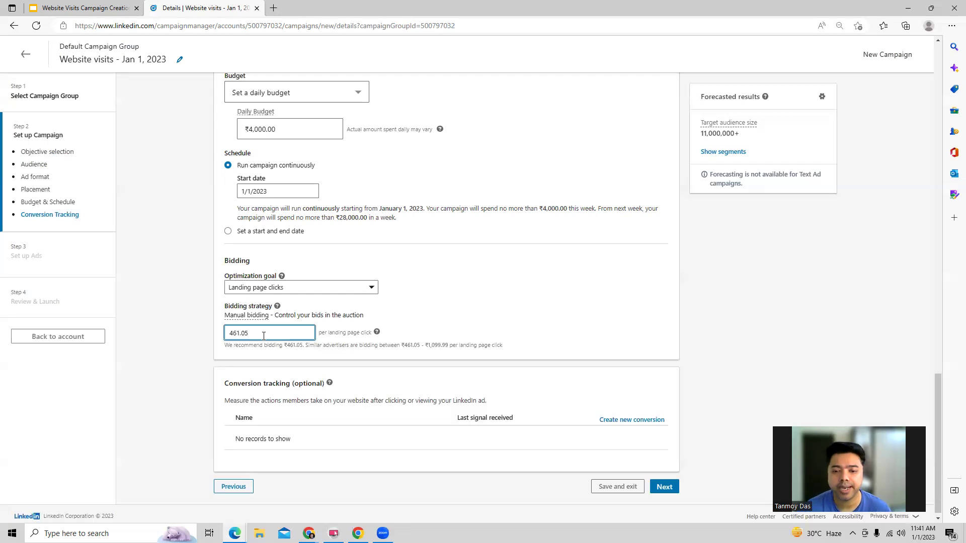
{"action": "key", "text": "BackSpace"}
{"action": "key", "text": "BackSpace"}
{"action": "key", "text": "BackSpace"}
{"action": "key", "text": "BackSpace"}
{"action": "key", "text": "BackSpace"}
{"action": "key", "text": "BackSpace"}
{"action": "type", "text": "100"}
{"action": "left_click", "coordinate": [171, 341]}
{"action": "scroll", "coordinate": [475, 283], "scroll_direction": "down", "scroll_amount": 1}
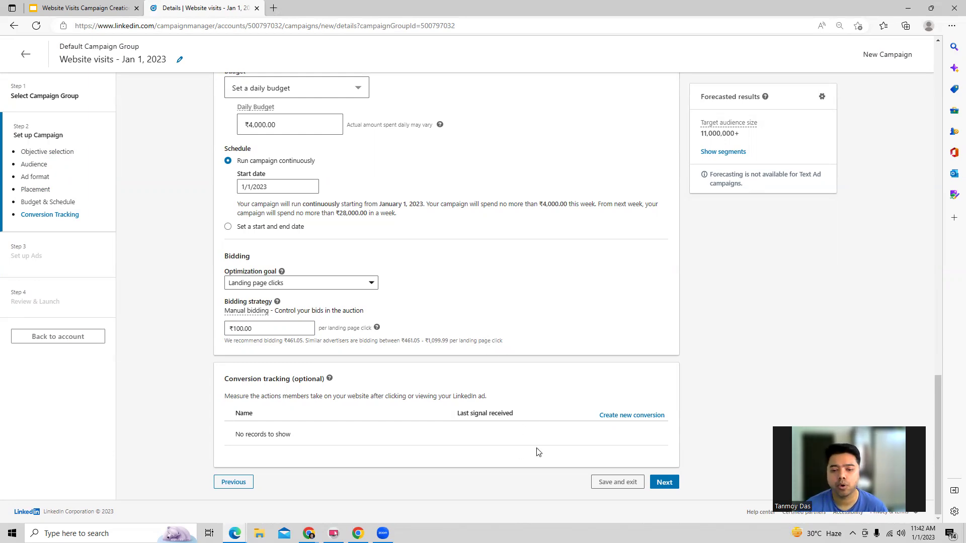
- Confirm saving the campaign setup, then begin a new Text ad
{"action": "left_click", "coordinate": [665, 483]}
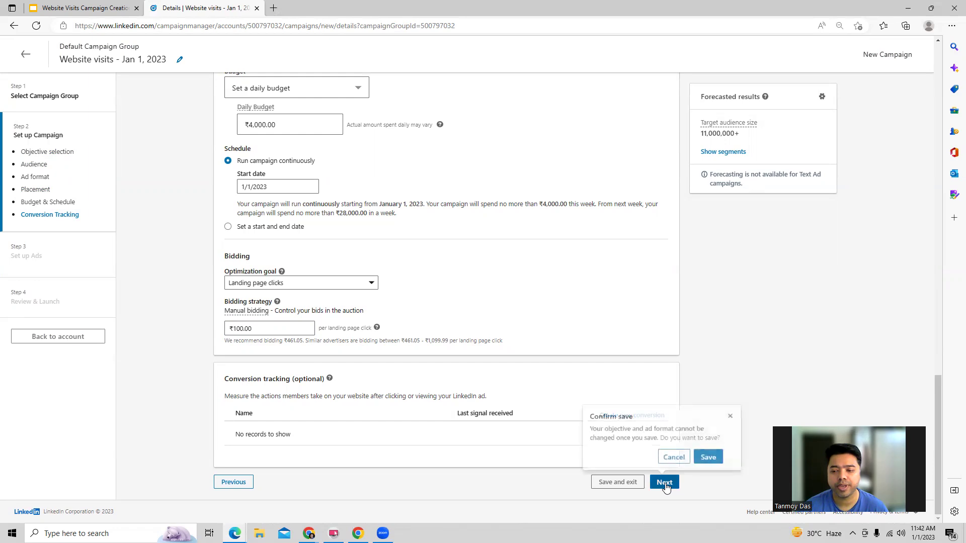
{"action": "left_click", "coordinate": [708, 457]}
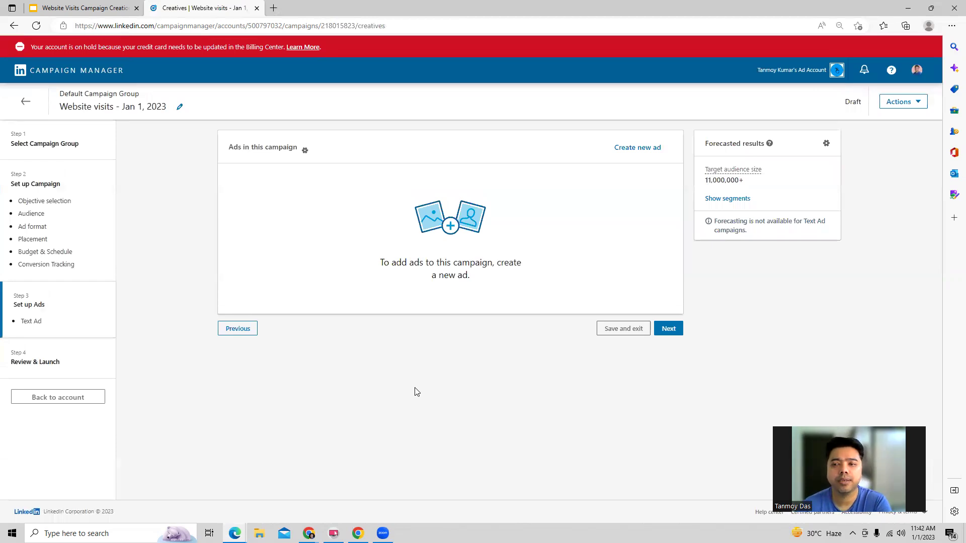
{"action": "left_click", "coordinate": [637, 156]}
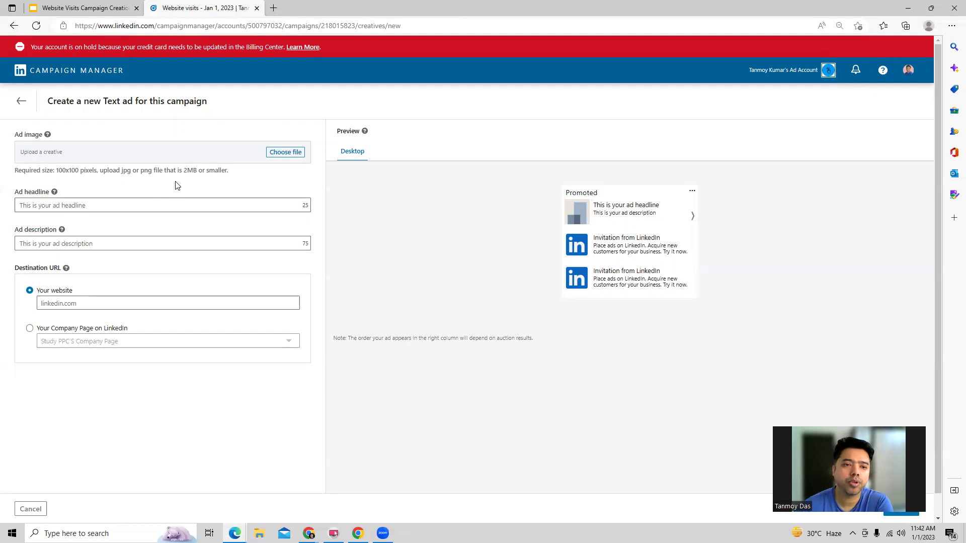
- Upload Bose.png from the Desktop as the Text ad's image
{"action": "left_click", "coordinate": [284, 152]}
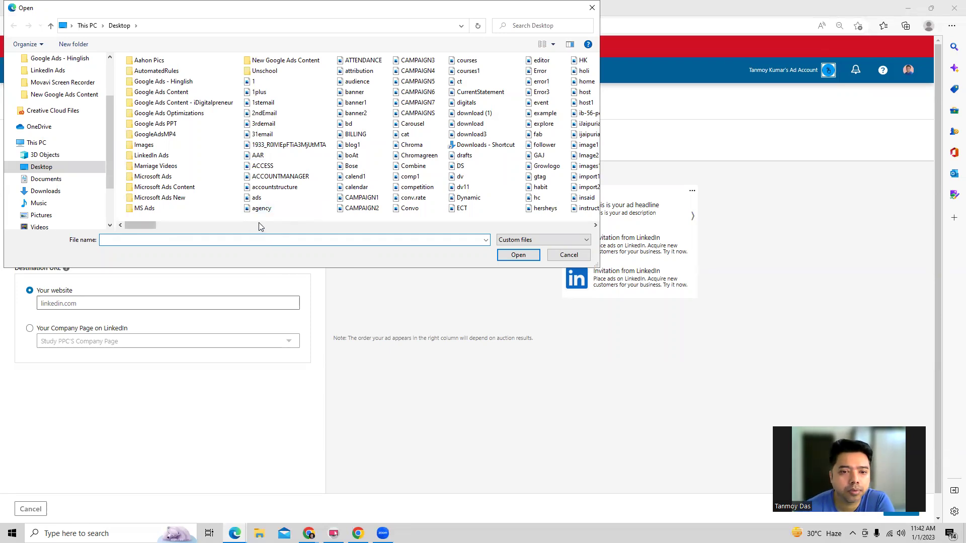
{"action": "left_click", "coordinate": [361, 168]}
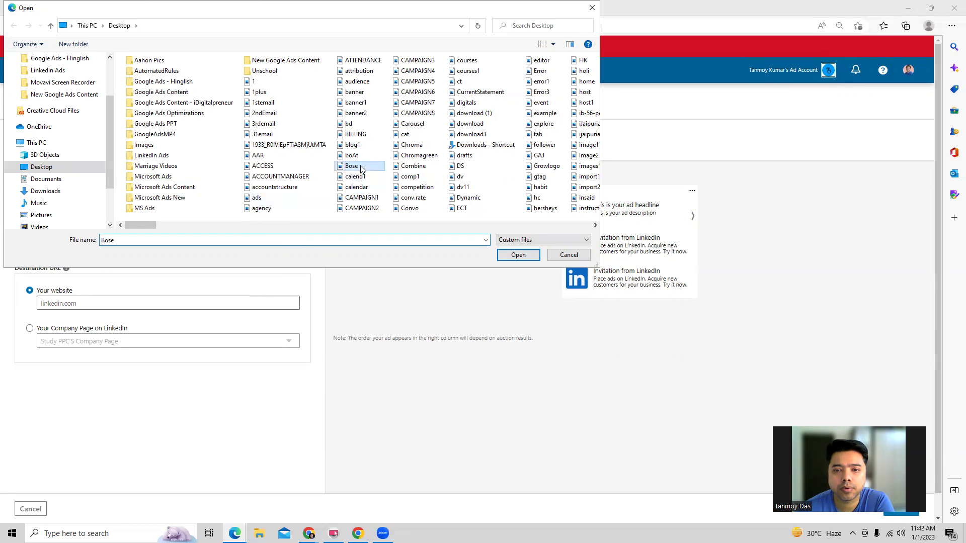
{"action": "left_click", "coordinate": [518, 254]}
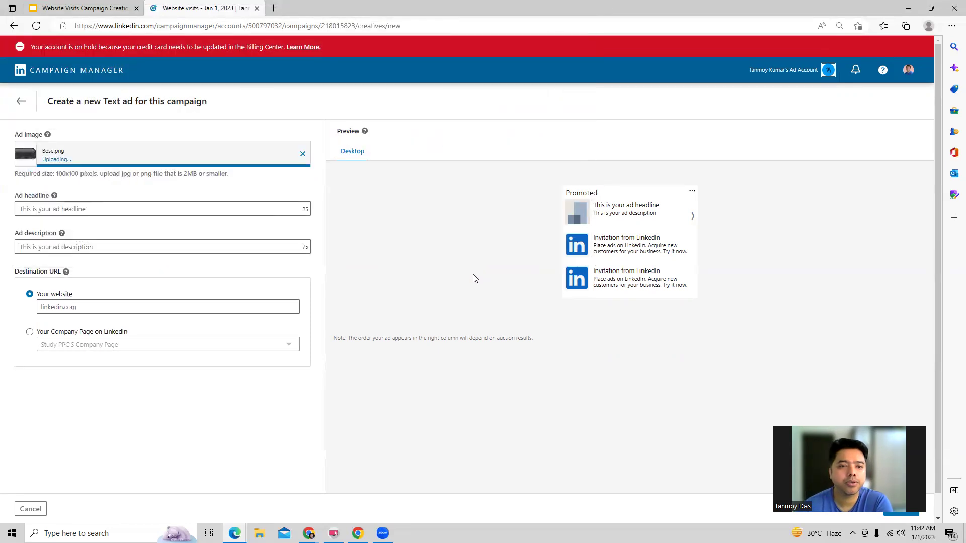
{"action": "left_click", "coordinate": [43, 208]}
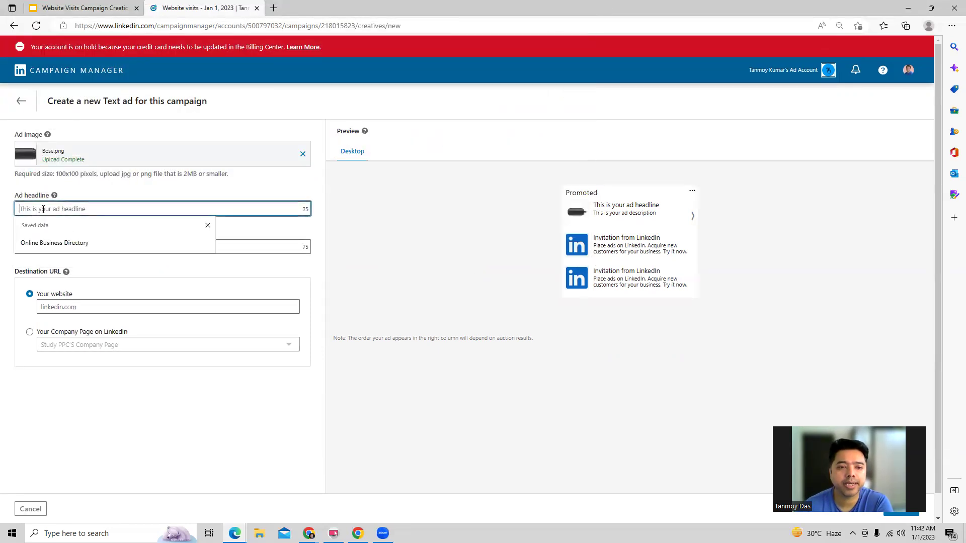
{"action": "left_click", "coordinate": [57, 244]}
{"action": "left_click", "coordinate": [66, 248]}
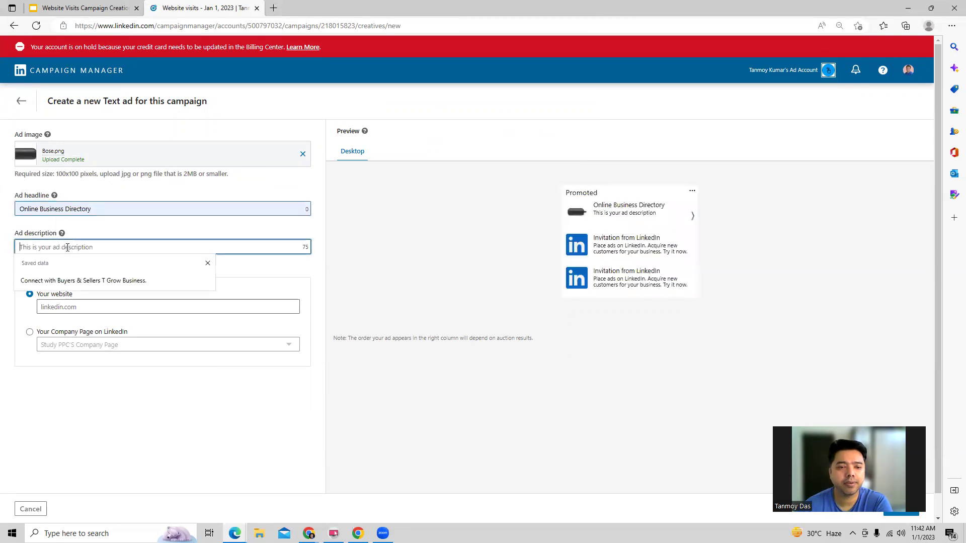
{"action": "left_click", "coordinate": [83, 280]}
{"action": "left_click", "coordinate": [90, 309]}
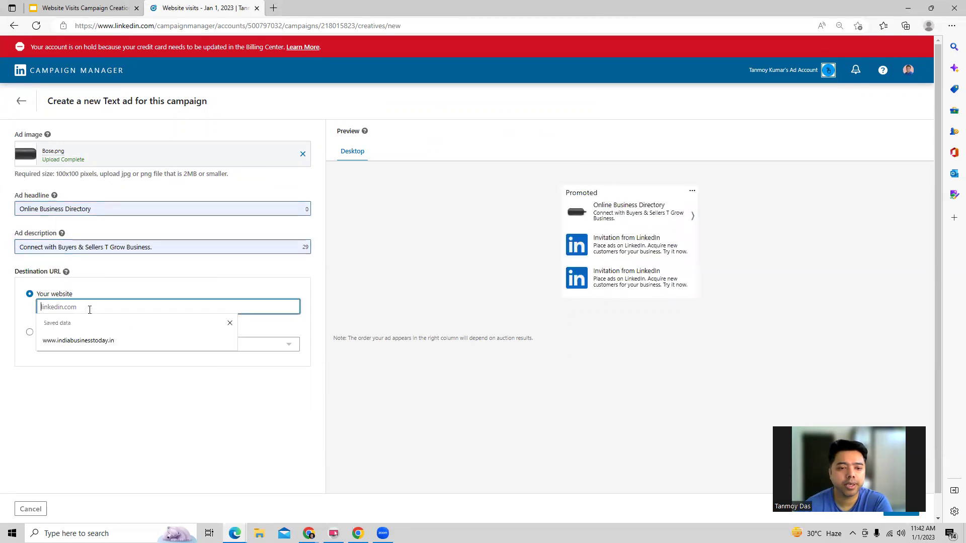
{"action": "left_click", "coordinate": [79, 341]}
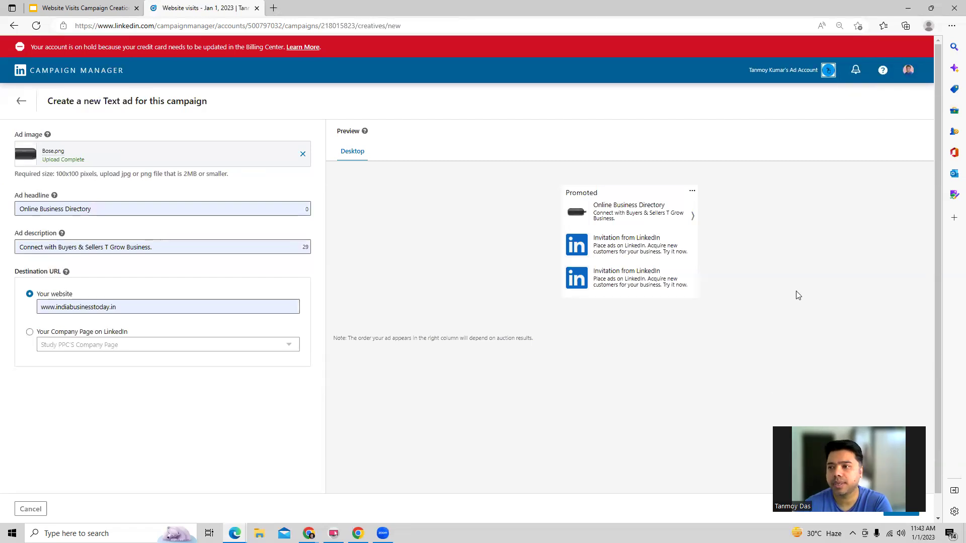
{"action": "scroll", "coordinate": [795, 293], "scroll_direction": "down", "scroll_amount": 1}
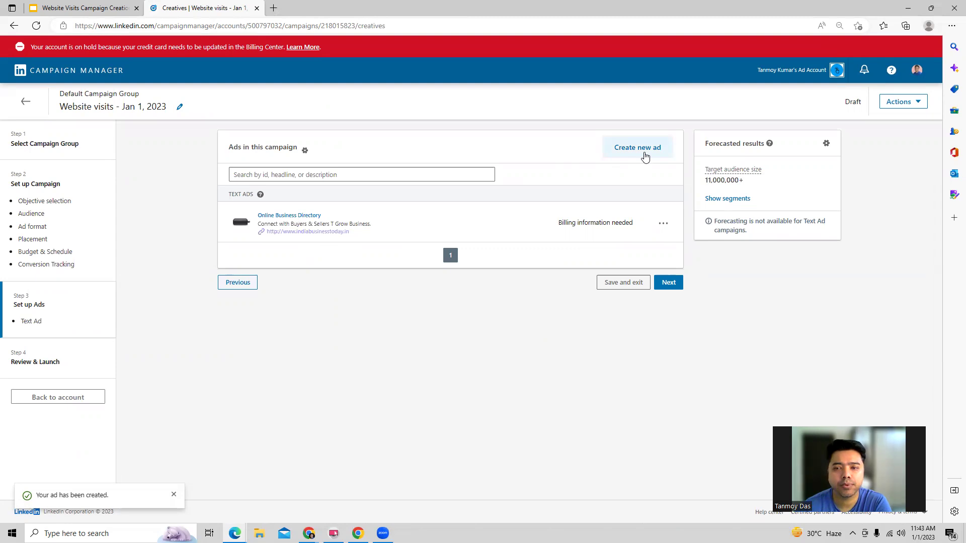
- Go to Review & Launch and scroll through the ₹4,000.00 budget and ₹100.00 bid summary
{"action": "left_click", "coordinate": [672, 286]}
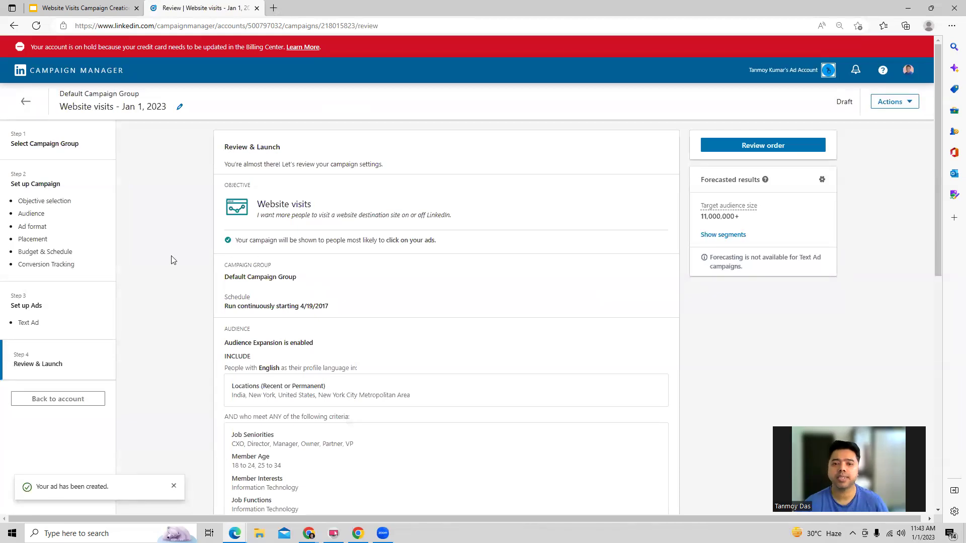
{"action": "scroll", "coordinate": [172, 260], "scroll_direction": "down", "scroll_amount": 3}
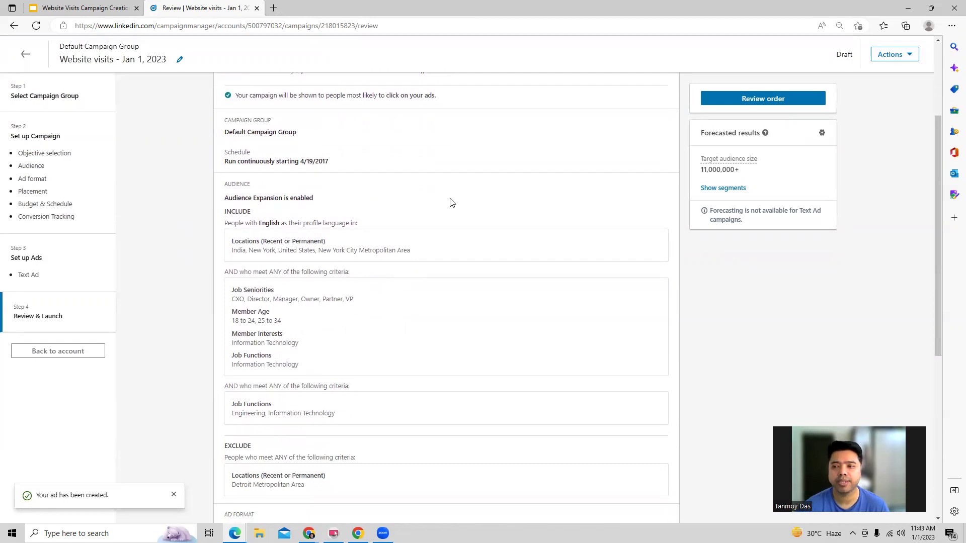
{"action": "scroll", "coordinate": [266, 322], "scroll_direction": "down", "scroll_amount": 5}
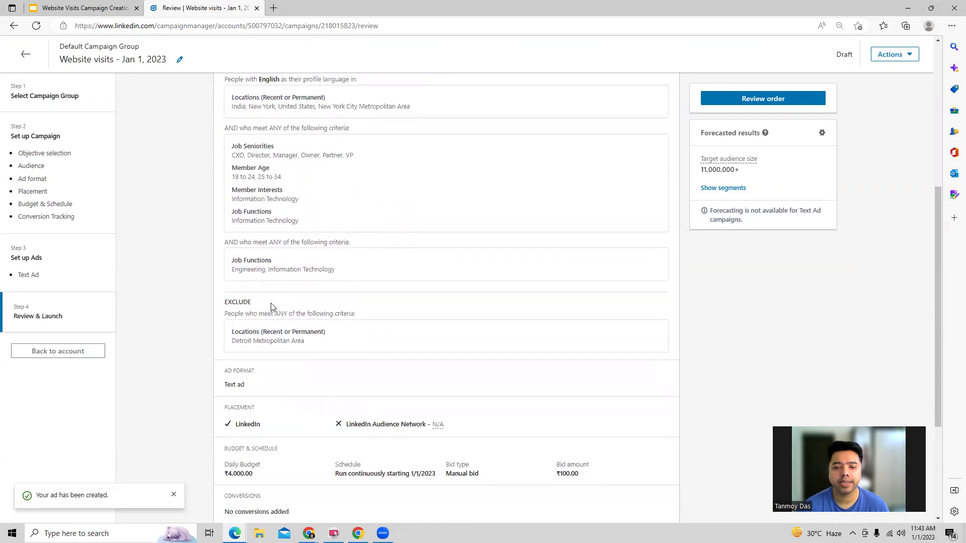
{"action": "scroll", "coordinate": [342, 290], "scroll_direction": "down", "scroll_amount": 2}
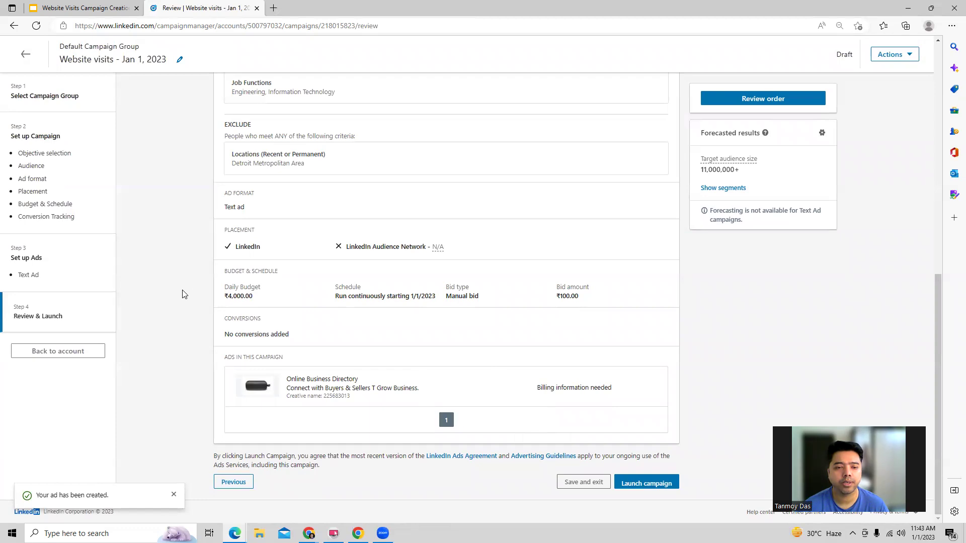
- Rename the campaign to LinkedInDec1 and launch it
{"action": "left_click", "coordinate": [178, 62]}
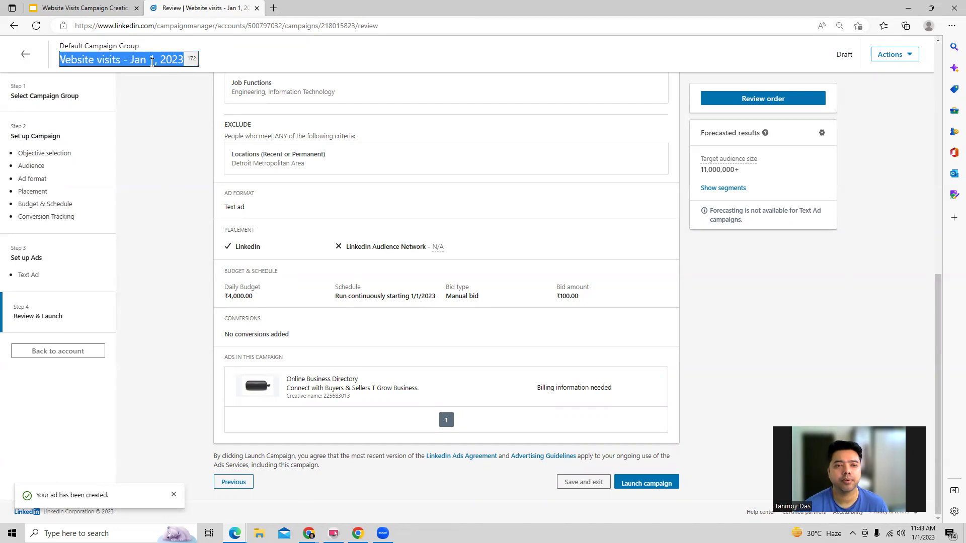
{"action": "type", "text": "Linke"}
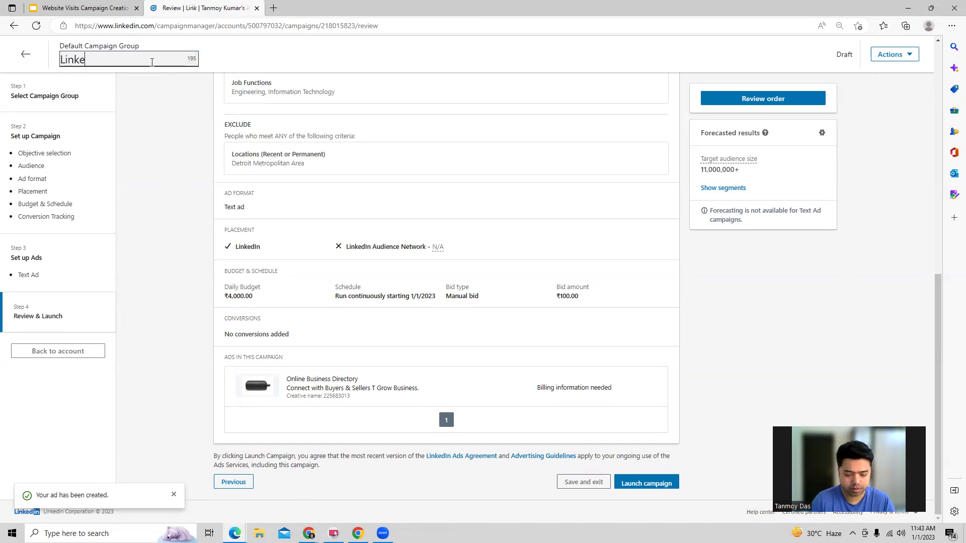
{"action": "type", "text": "dInDec1"}
{"action": "left_click", "coordinate": [162, 101]}
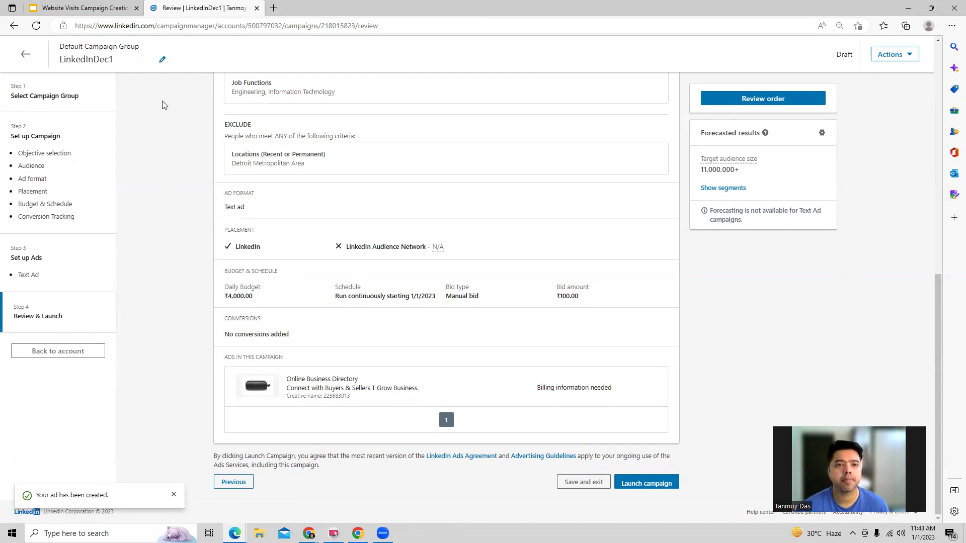
{"action": "left_click", "coordinate": [640, 483]}
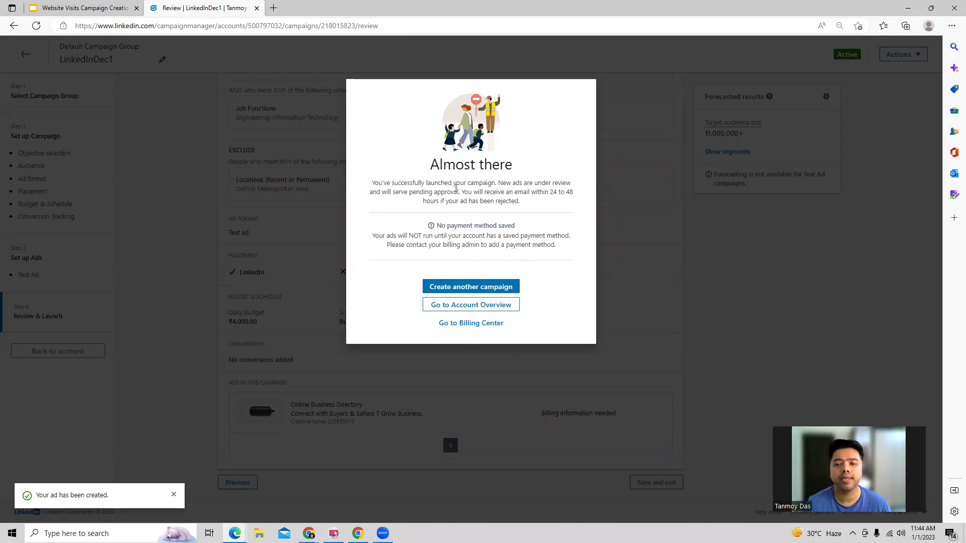
- From the account overview, open campaign 218015823 to view its Online Business Directory ad
{"action": "left_click", "coordinate": [486, 305]}
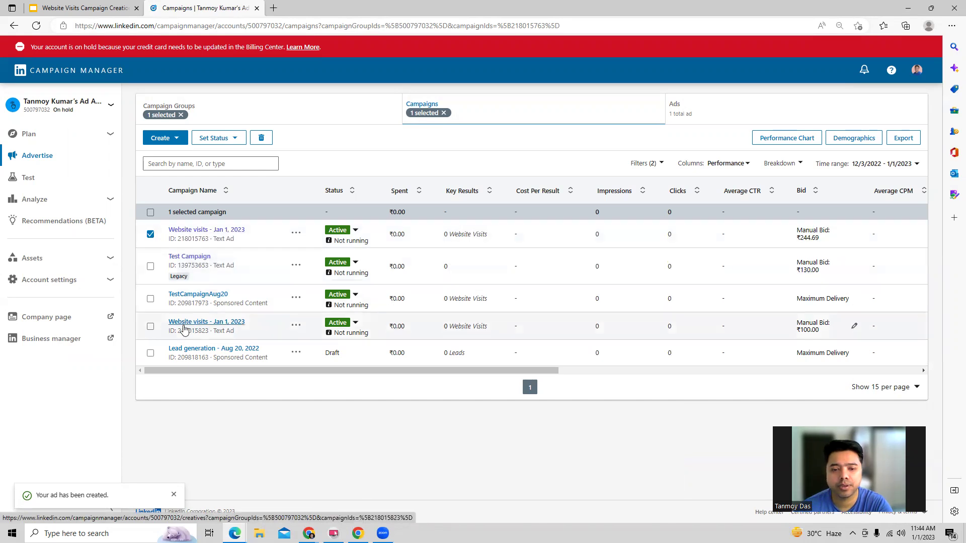
{"action": "left_click", "coordinate": [240, 324]}
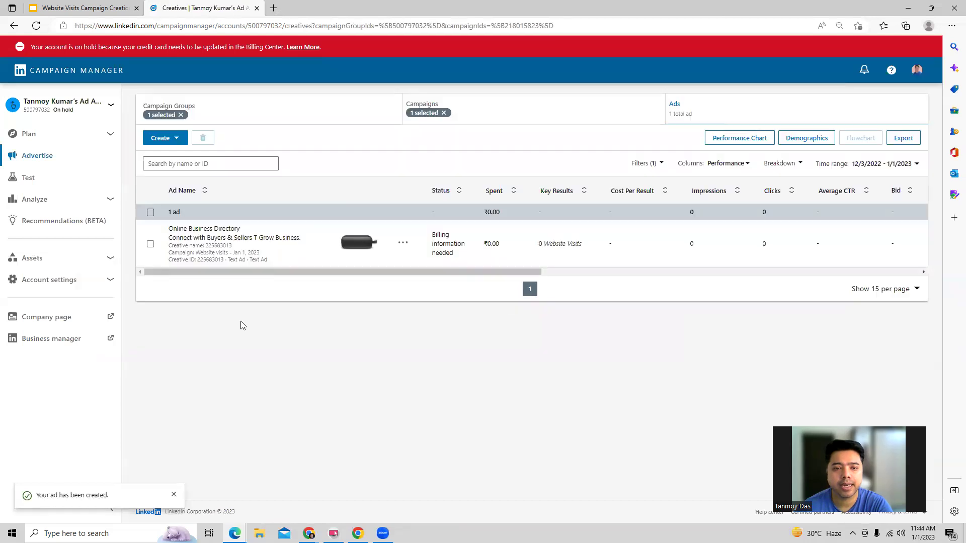